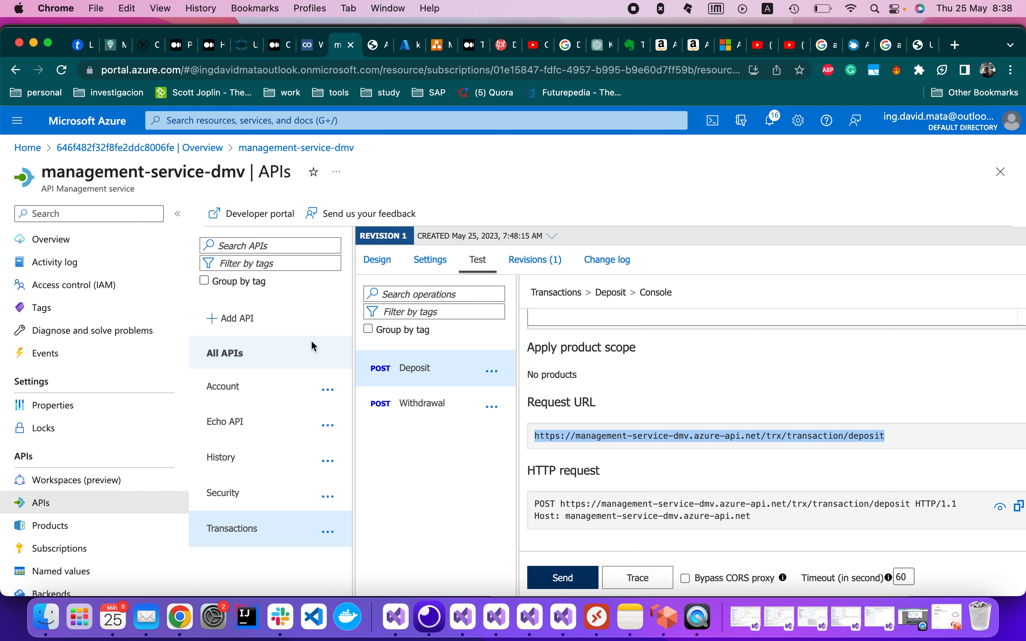
Select the Transactions API and look at its Deposit operation's test console.
{"action": "left_click", "coordinate": [239, 530]}
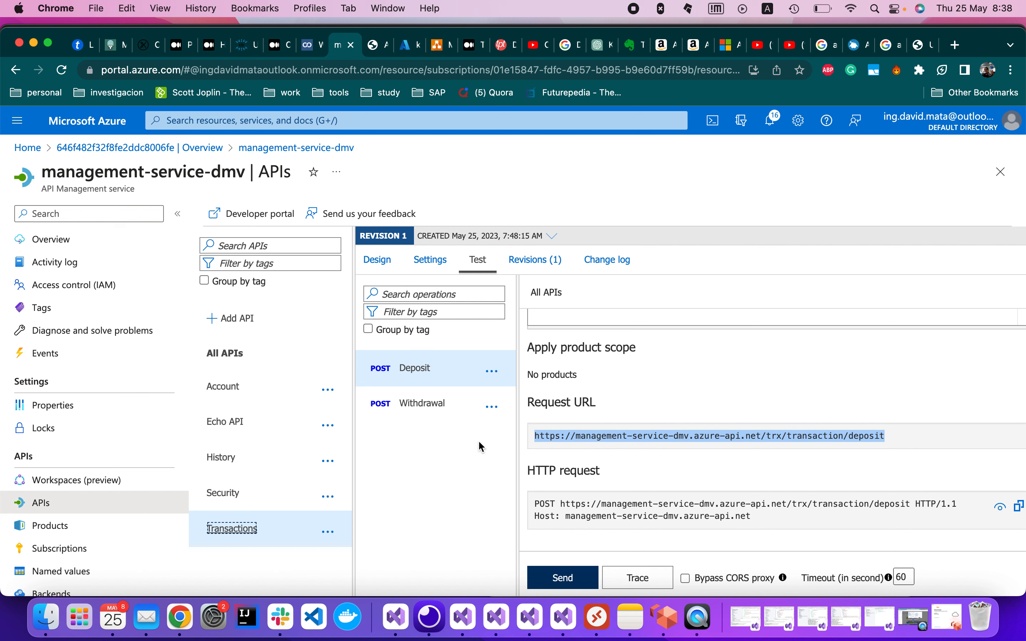
{"action": "left_click", "coordinate": [415, 372]}
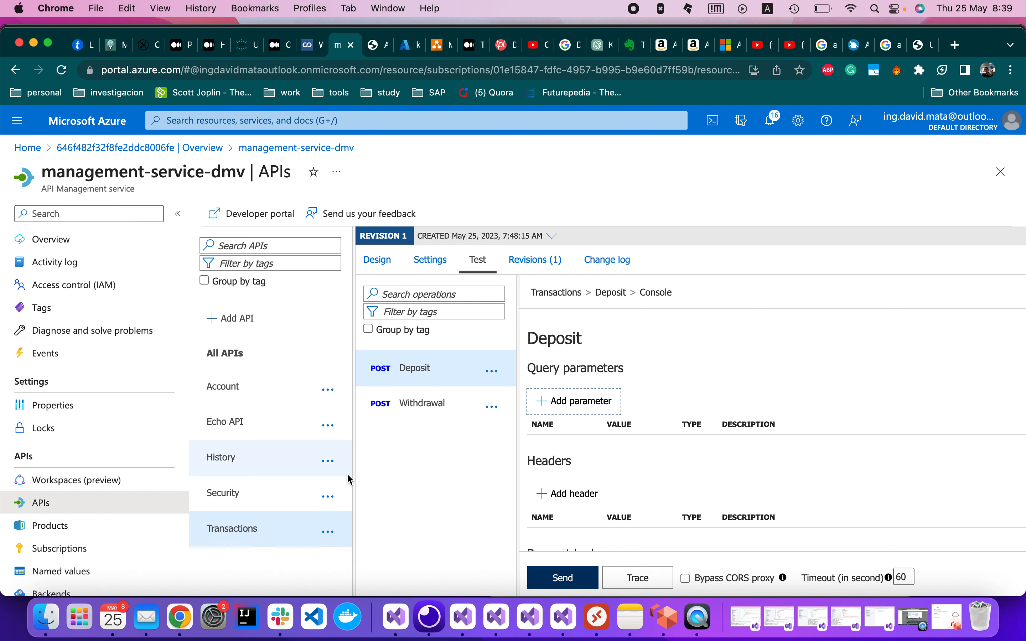
{"action": "left_click", "coordinate": [247, 535]}
In the Transactions API design view, add an inbound policy and choose Validate JWT.
{"action": "left_click", "coordinate": [377, 260]}
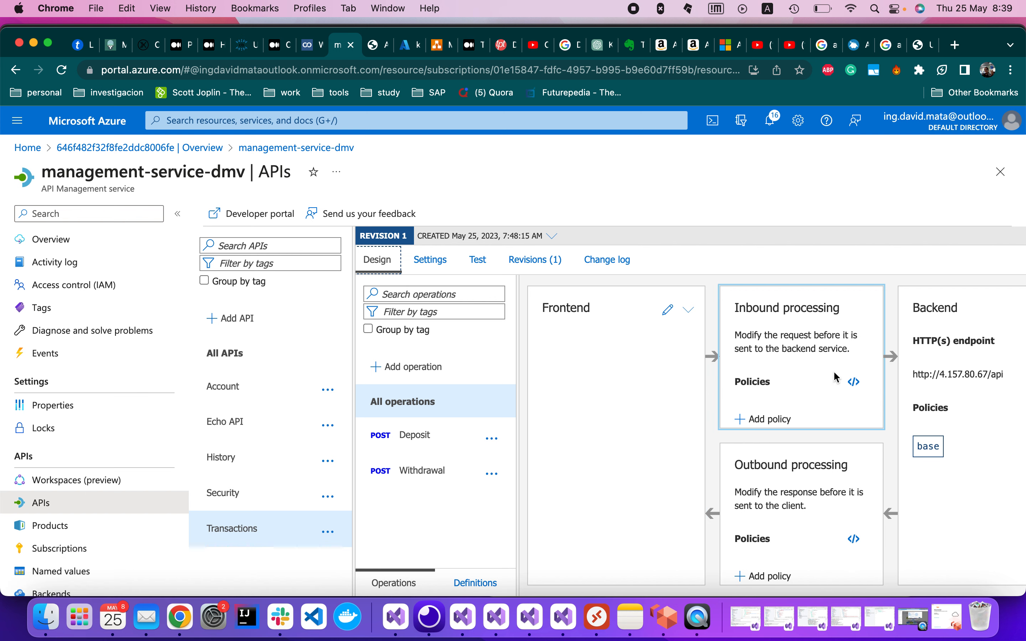
{"action": "left_click", "coordinate": [777, 421]}
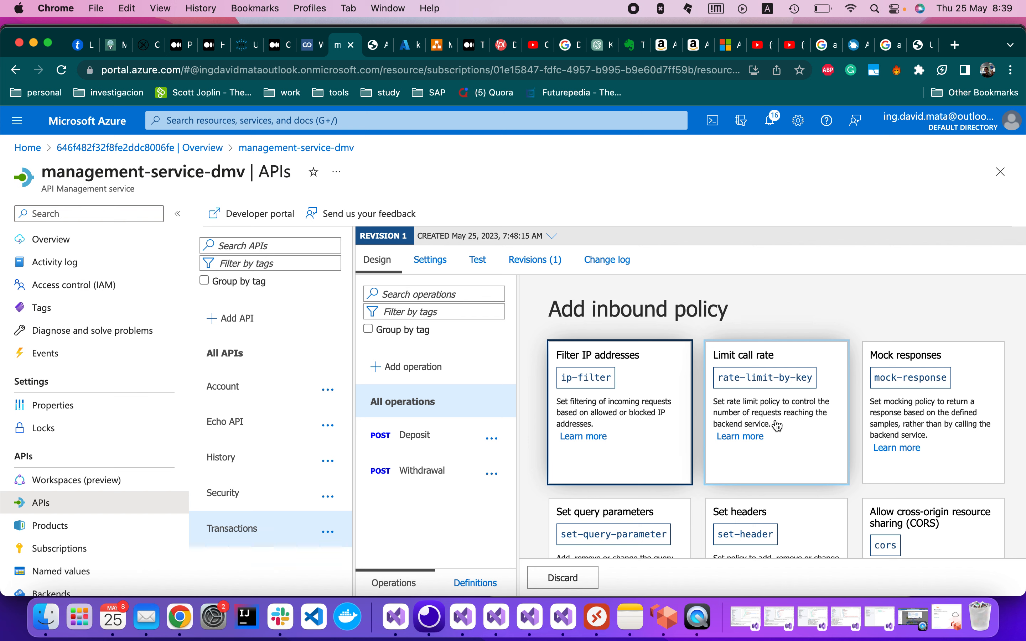
{"action": "scroll", "coordinate": [813, 414], "scroll_direction": "down", "scroll_amount": 3}
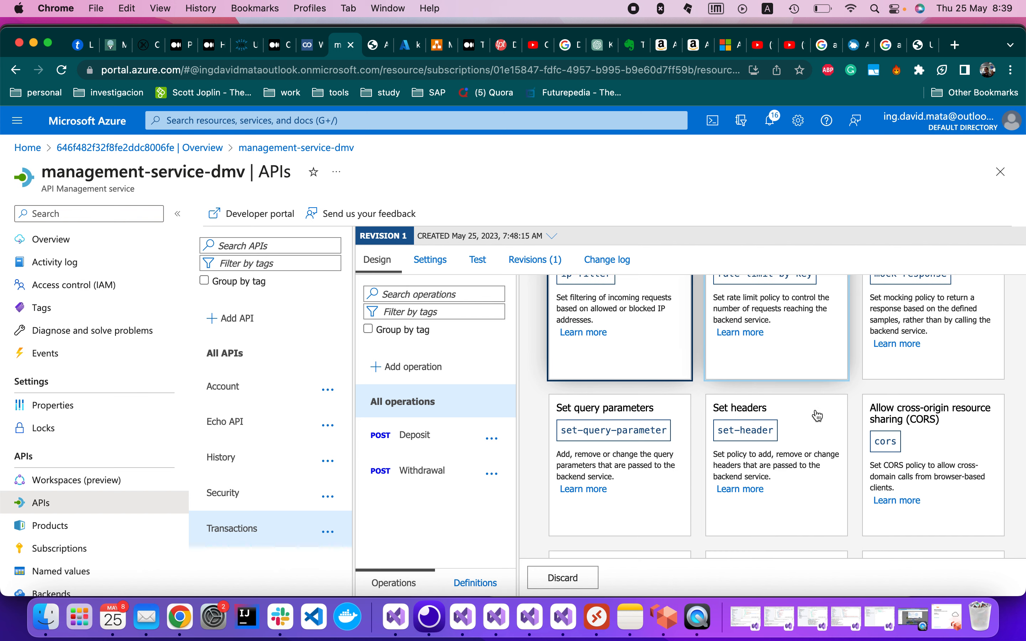
{"action": "scroll", "coordinate": [817, 415], "scroll_direction": "down", "scroll_amount": 3}
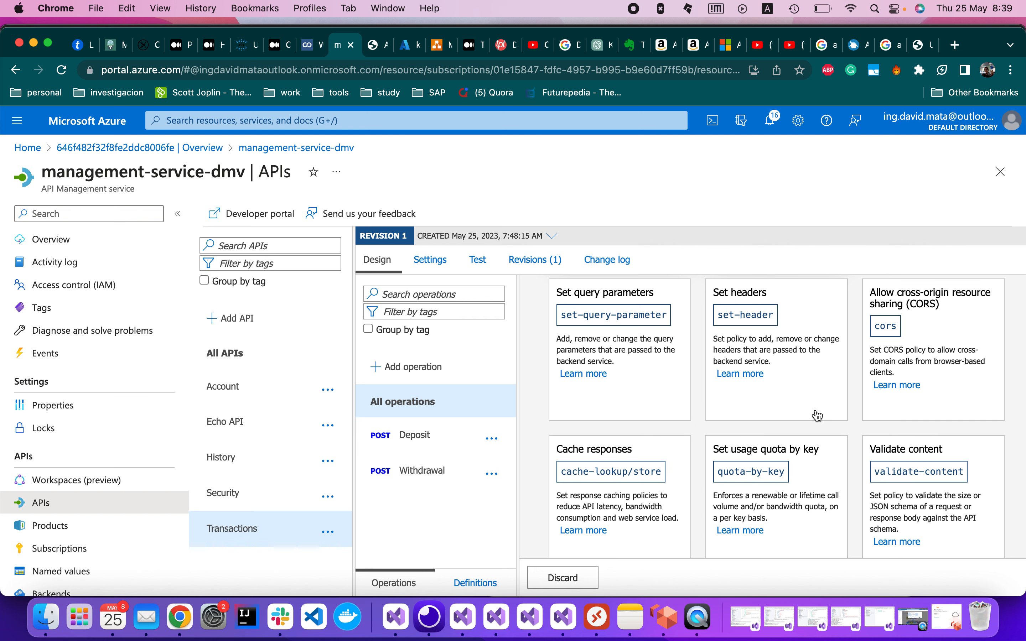
{"action": "scroll", "coordinate": [818, 416], "scroll_direction": "down", "scroll_amount": 4}
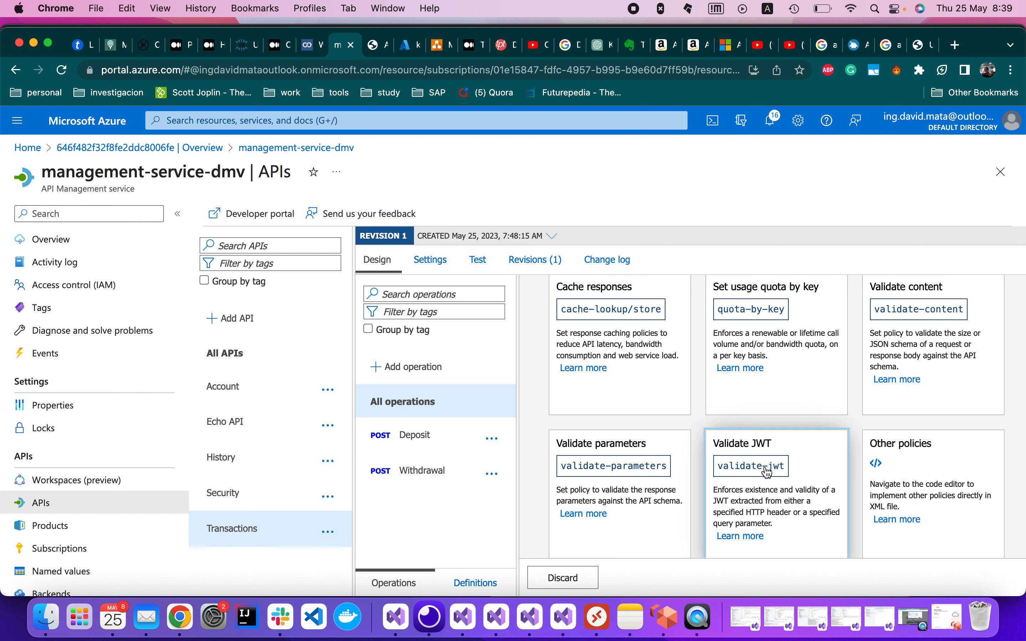
{"action": "left_click", "coordinate": [766, 467]}
Switch Validate JWT to Full mode and set the header name to Authorization.
{"action": "scroll", "coordinate": [721, 455], "scroll_direction": "down", "scroll_amount": 3}
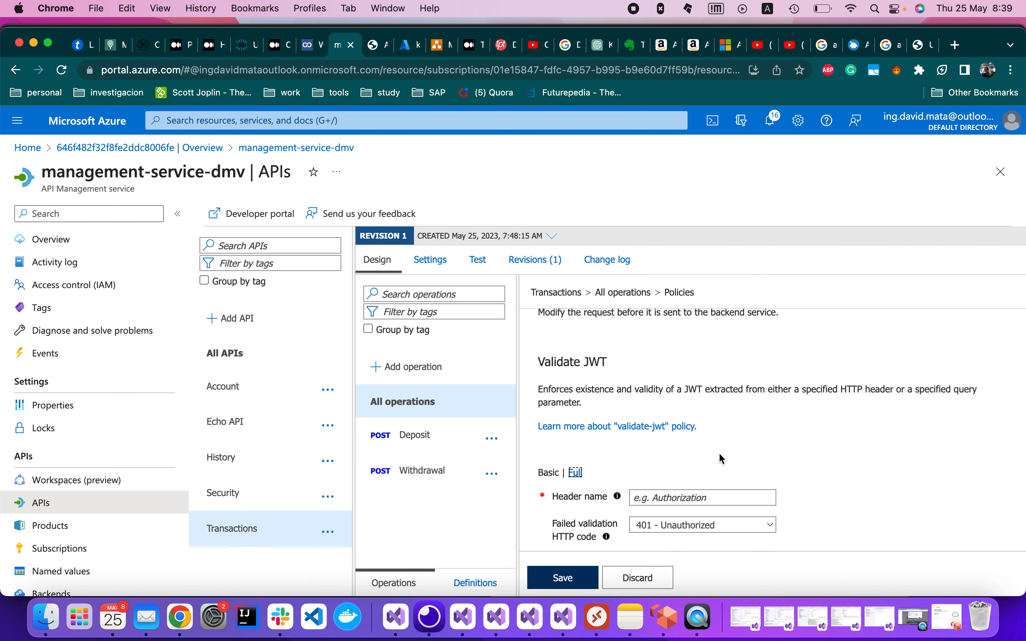
{"action": "scroll", "coordinate": [722, 459], "scroll_direction": "down", "scroll_amount": 2}
{"action": "left_click", "coordinate": [575, 422]}
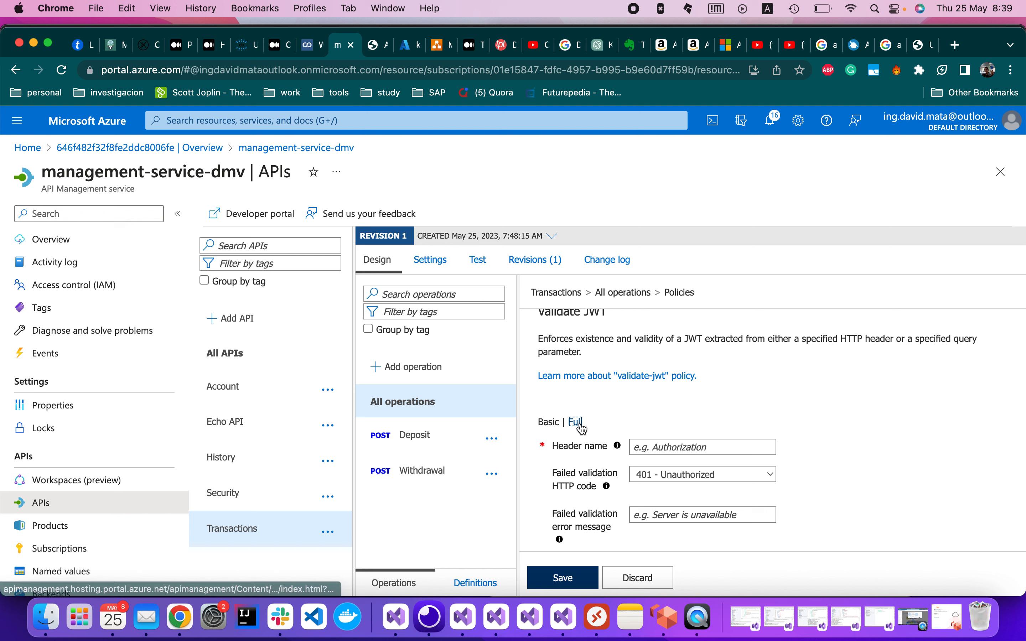
{"action": "scroll", "coordinate": [667, 432], "scroll_direction": "down", "scroll_amount": 2}
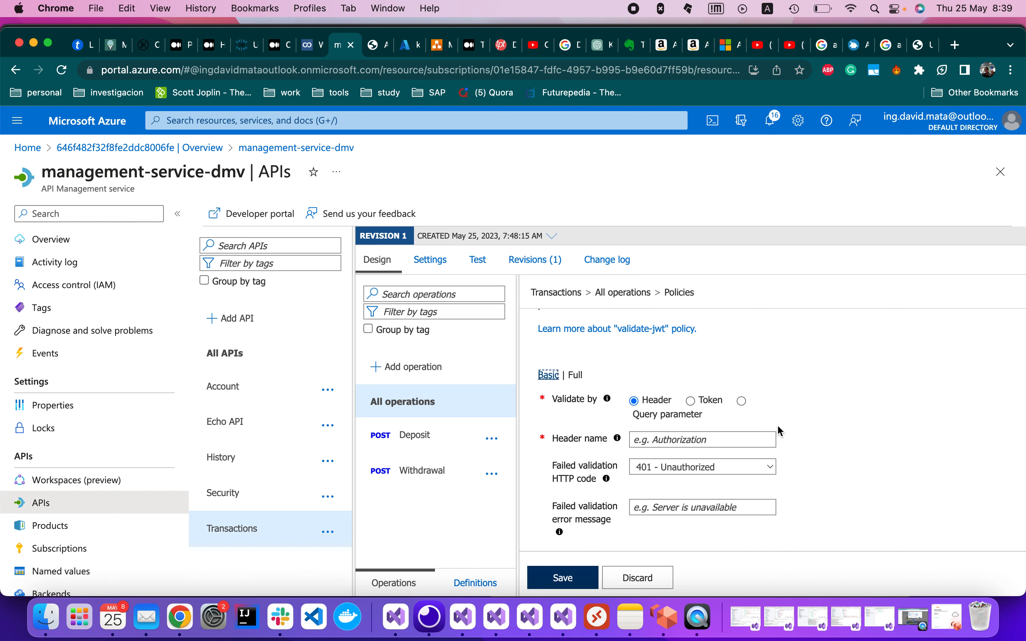
{"action": "scroll", "coordinate": [778, 427], "scroll_direction": "down", "scroll_amount": 1}
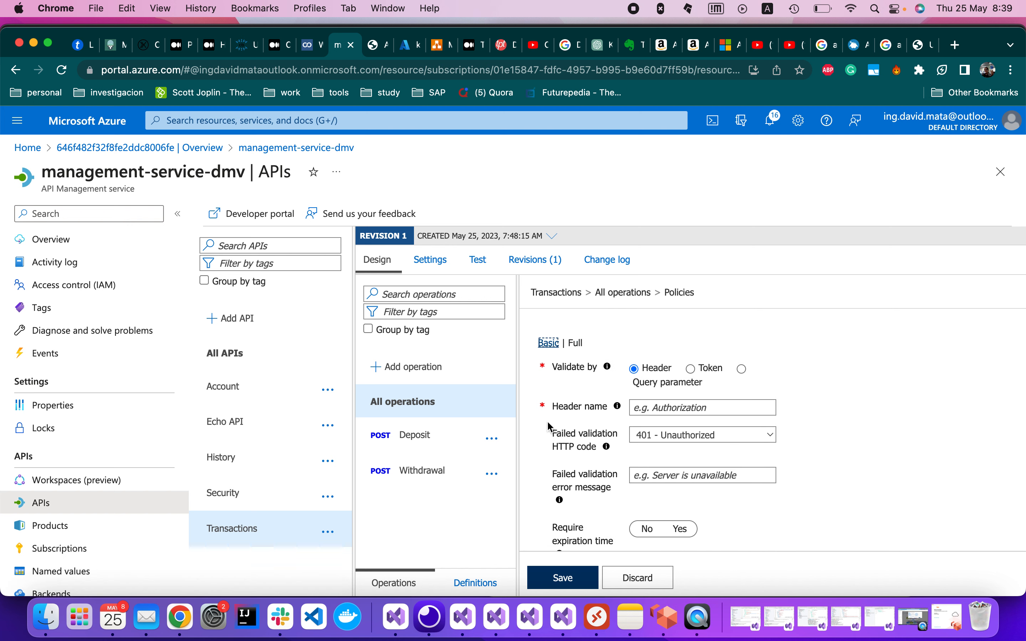
{"action": "left_click", "coordinate": [711, 412]}
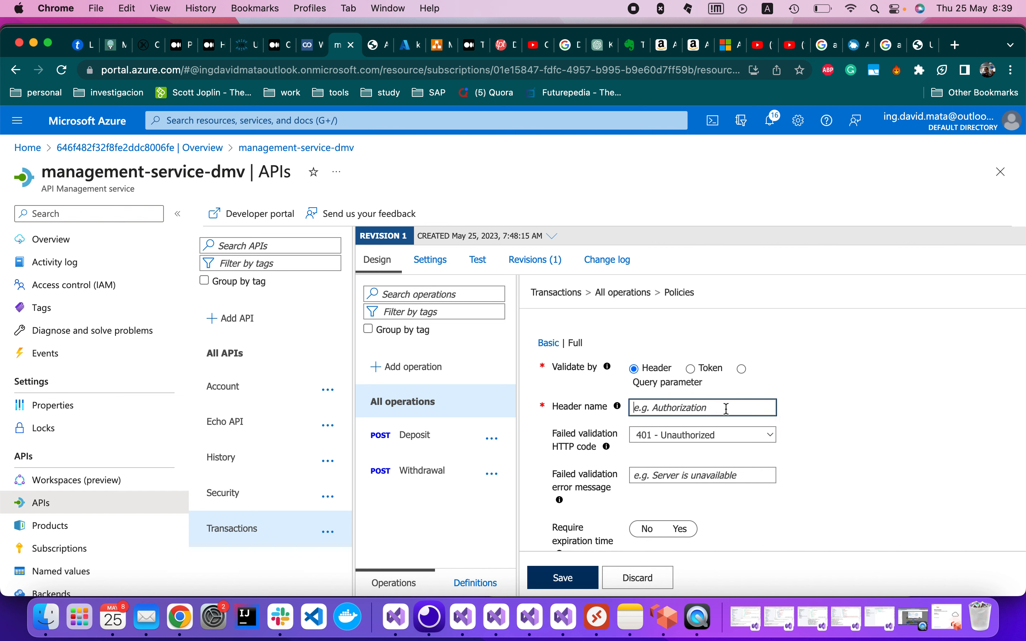
{"action": "type", "text": "Authorization"}
Set the error message to 'Unauthorized access' and require expiration time and signed tokens.
{"action": "scroll", "coordinate": [833, 419], "scroll_direction": "down", "scroll_amount": 1}
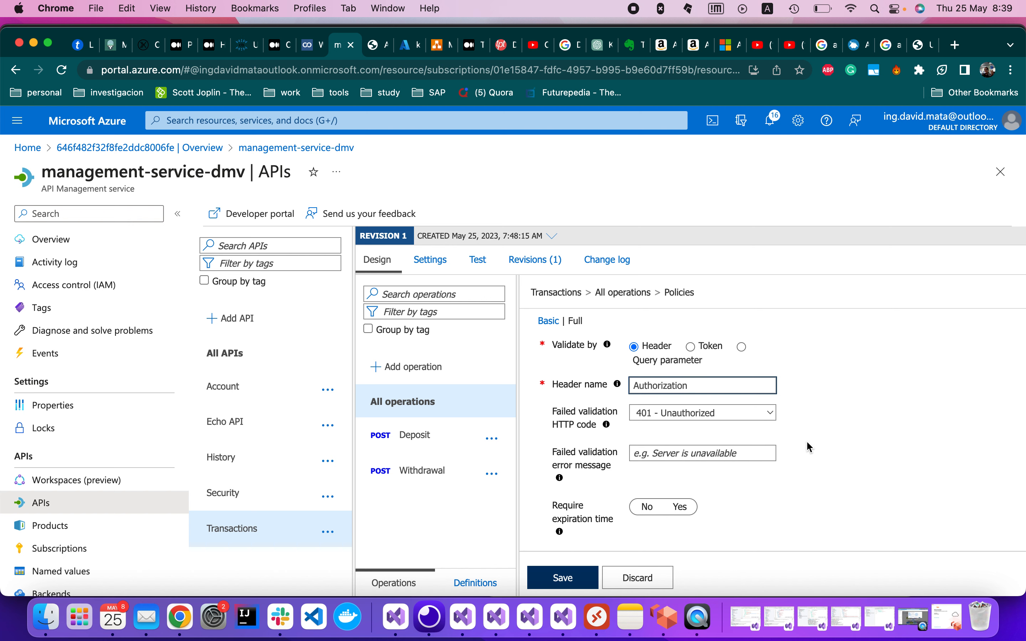
{"action": "scroll", "coordinate": [810, 447], "scroll_direction": "down", "scroll_amount": 2}
{"action": "left_click", "coordinate": [712, 420]}
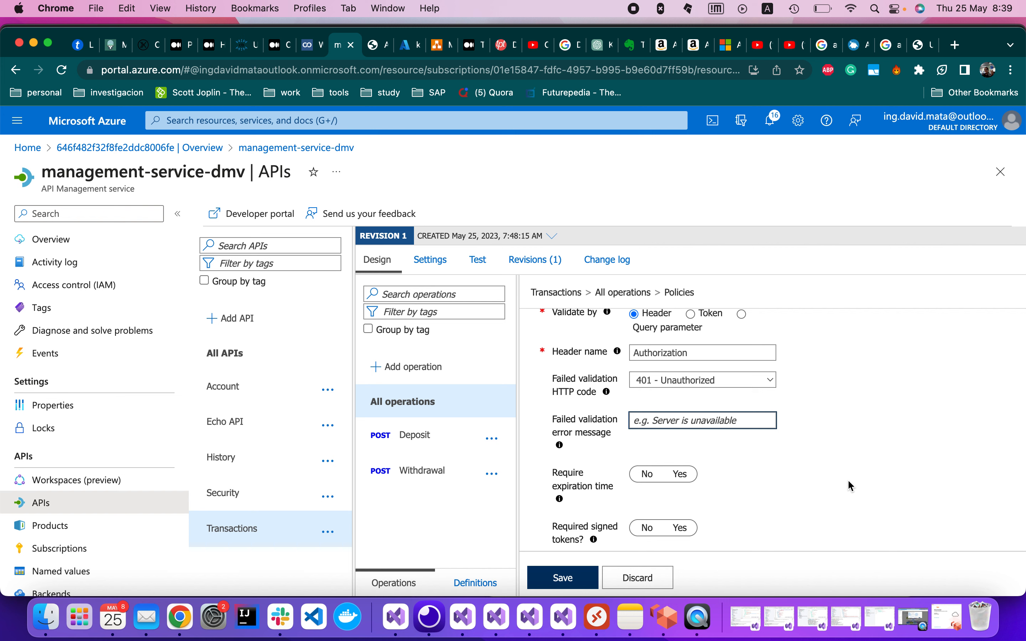
{"action": "type", "text": "In"}
{"action": "key", "text": "BackSpace"}
{"action": "key", "text": "BackSpace"}
{"action": "type", "text": "Un"}
{"action": "scroll", "coordinate": [890, 488], "scroll_direction": "down", "scroll_amount": 2}
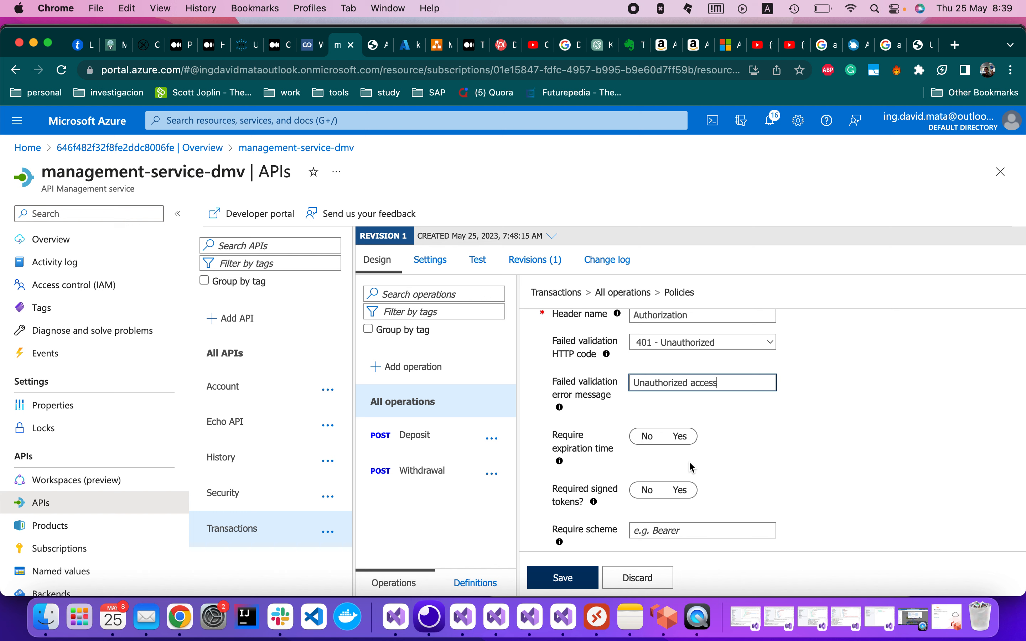
{"action": "left_click", "coordinate": [681, 437]}
{"action": "scroll", "coordinate": [775, 448], "scroll_direction": "down", "scroll_amount": 1}
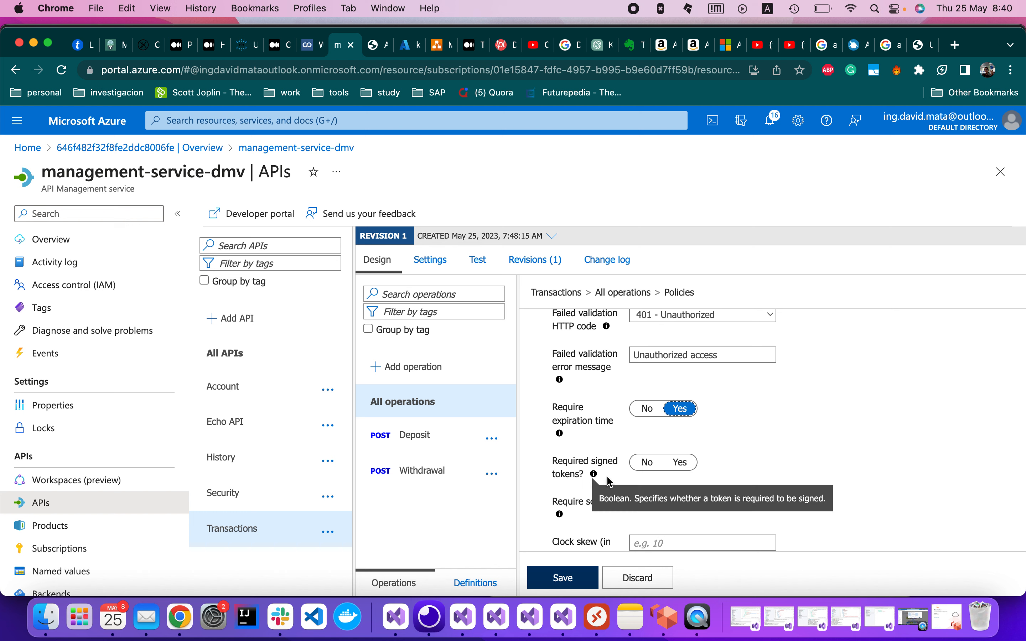
{"action": "left_click", "coordinate": [682, 464]}
{"action": "scroll", "coordinate": [721, 467], "scroll_direction": "down", "scroll_amount": 2}
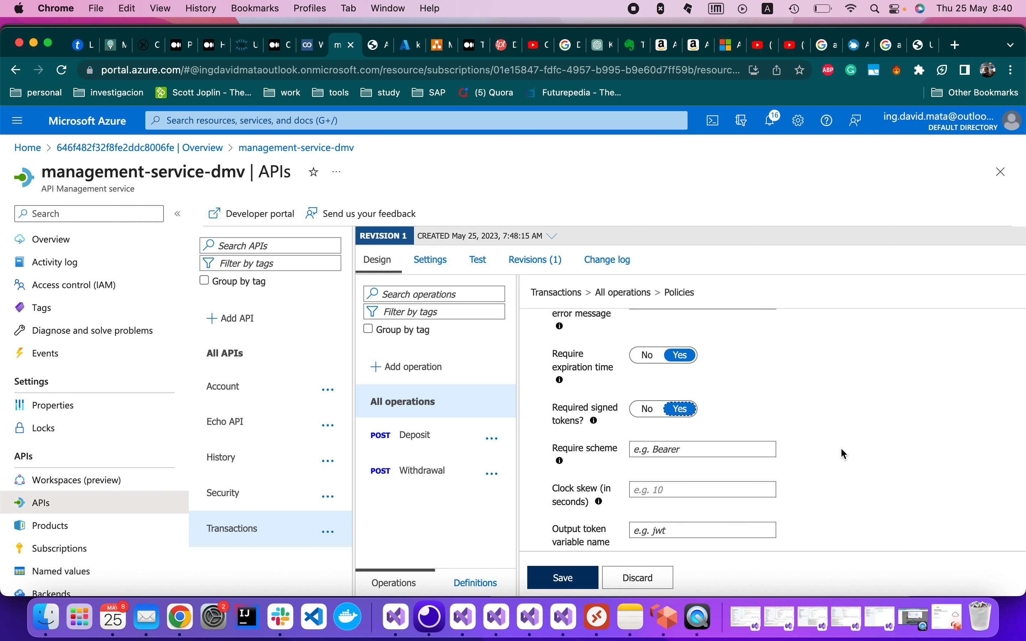
Set the required token scheme to Bearer.
{"action": "left_click", "coordinate": [636, 488]}
{"action": "left_click", "coordinate": [718, 447]}
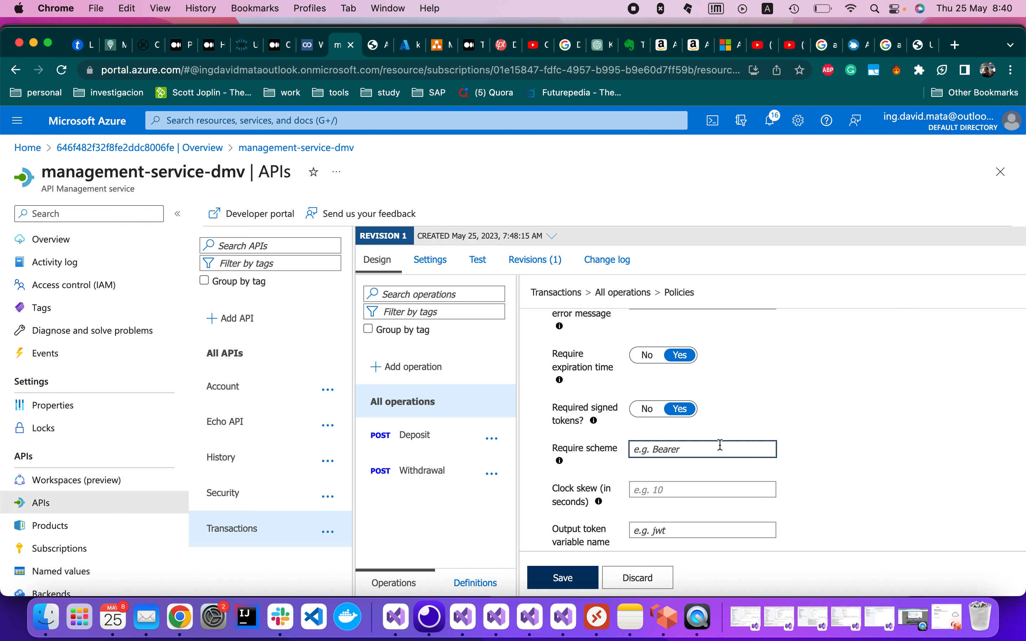
{"action": "type", "text": "Bearer"}
Add a Base64 issuer signing key entry, removing the accidental second entry.
{"action": "scroll", "coordinate": [805, 425], "scroll_direction": "down", "scroll_amount": 4}
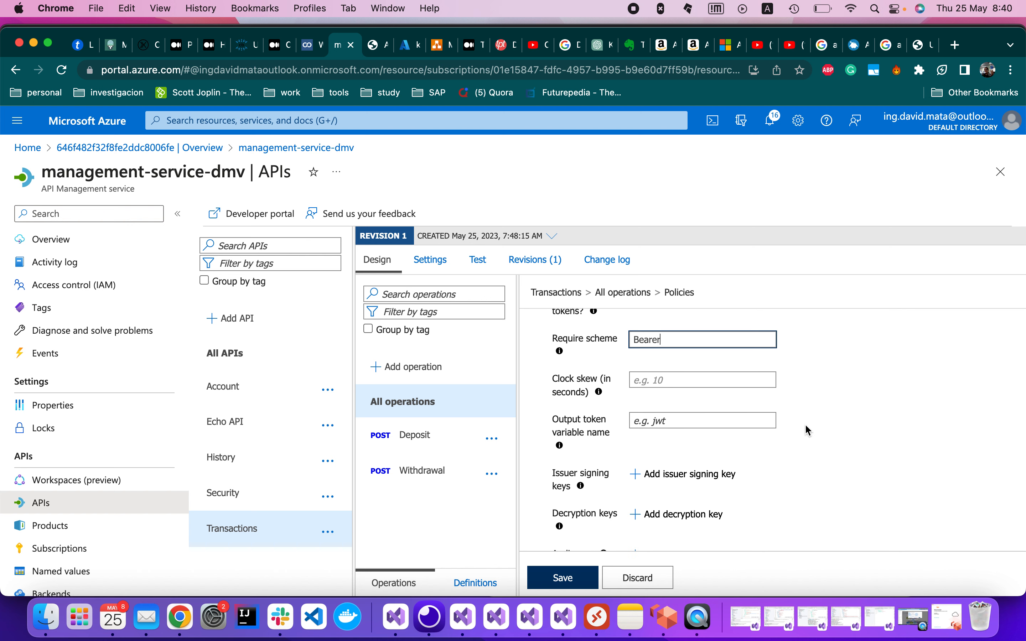
{"action": "scroll", "coordinate": [806, 426], "scroll_direction": "down", "scroll_amount": 2}
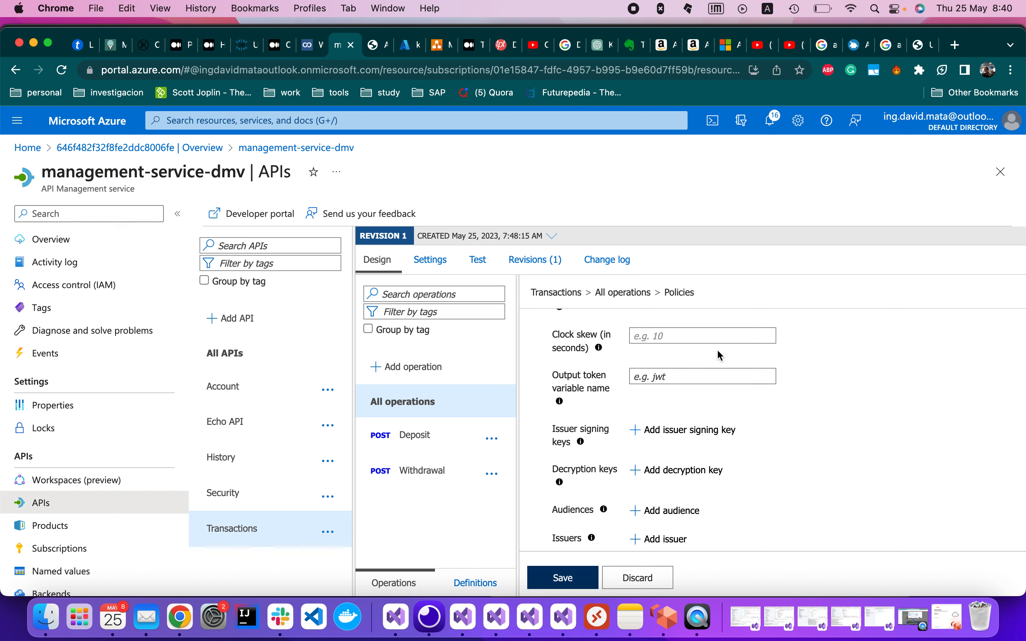
{"action": "scroll", "coordinate": [843, 392], "scroll_direction": "down", "scroll_amount": 1}
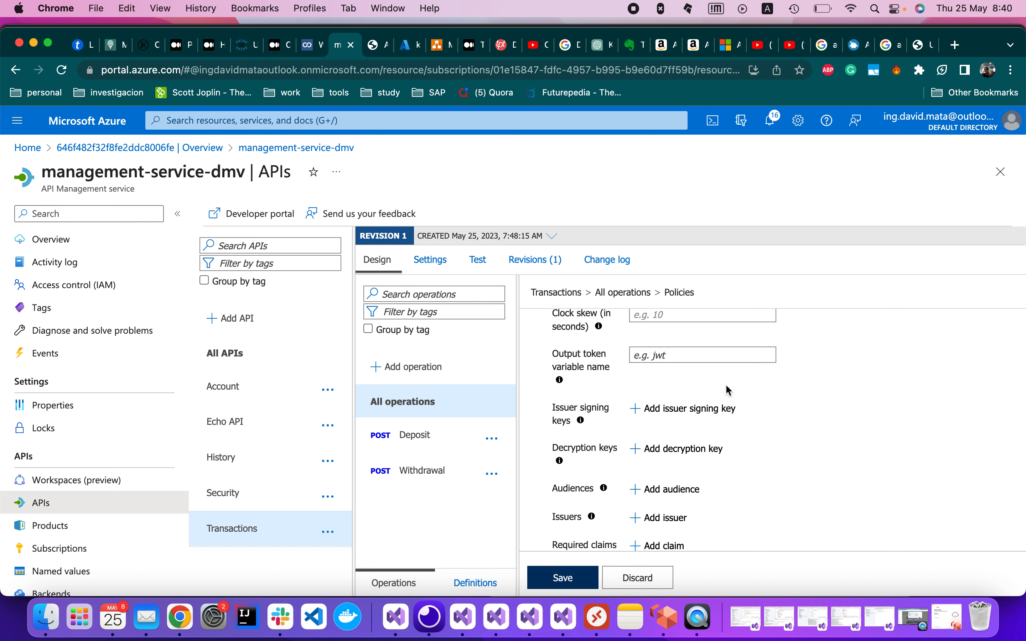
{"action": "scroll", "coordinate": [789, 381], "scroll_direction": "down", "scroll_amount": 1}
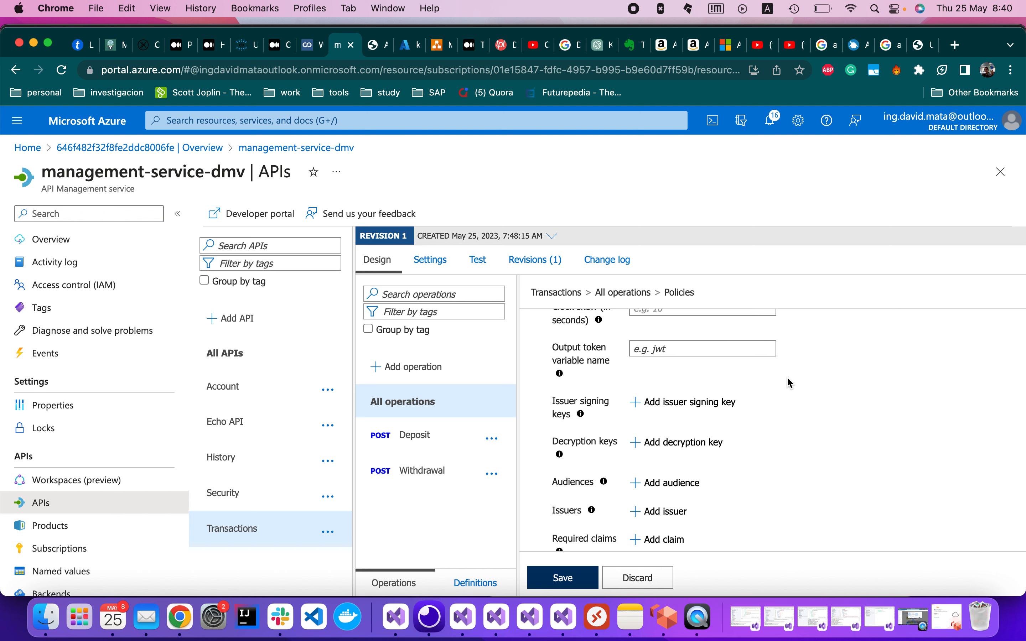
{"action": "left_click", "coordinate": [637, 397]}
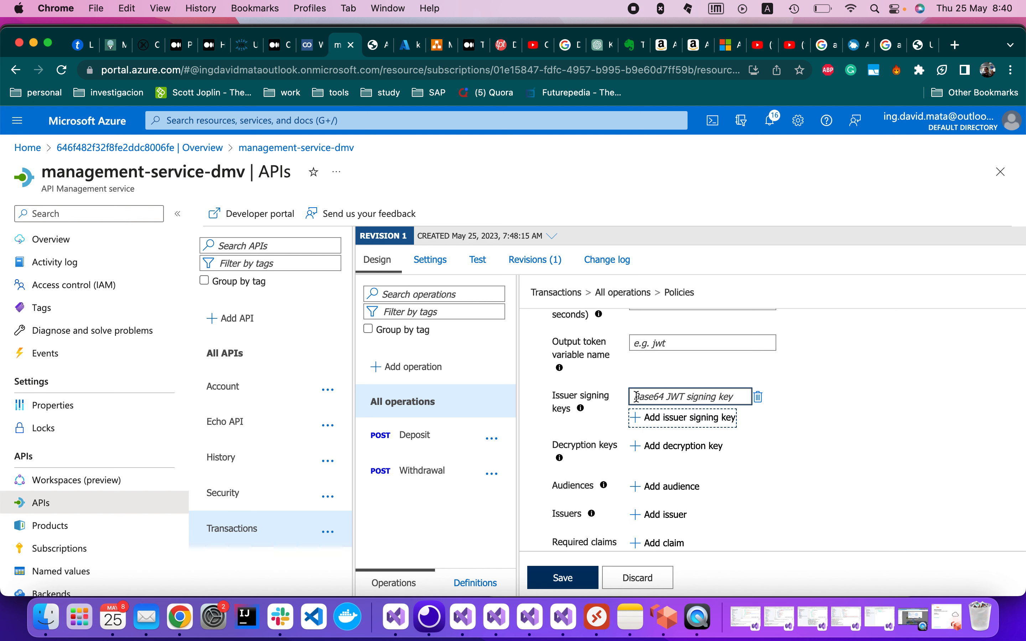
{"action": "left_click", "coordinate": [767, 427]}
{"action": "scroll", "coordinate": [768, 427], "scroll_direction": "down", "scroll_amount": 1}
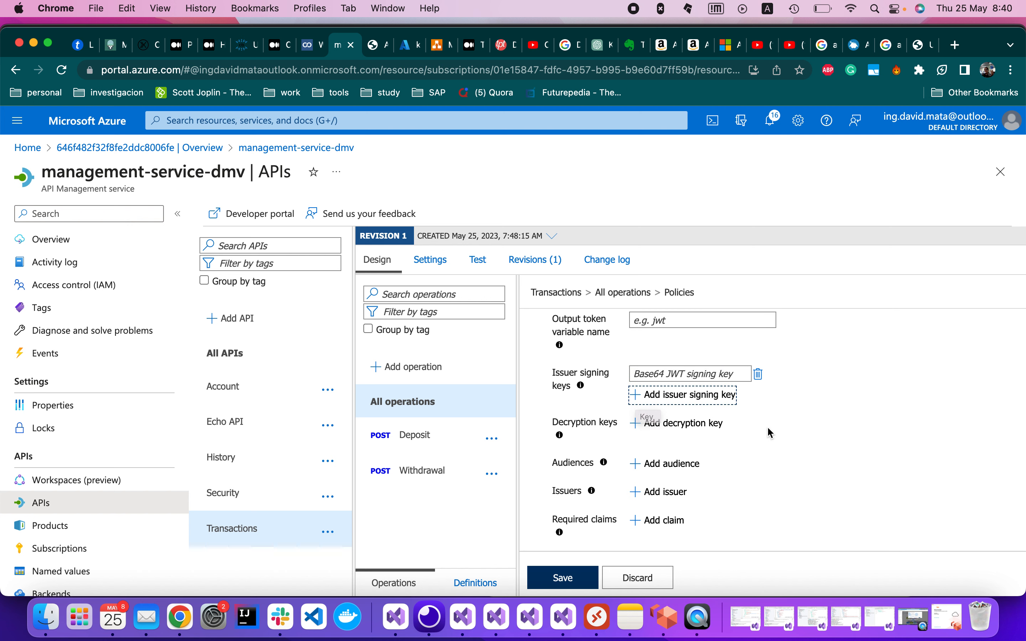
{"action": "left_click", "coordinate": [640, 396]}
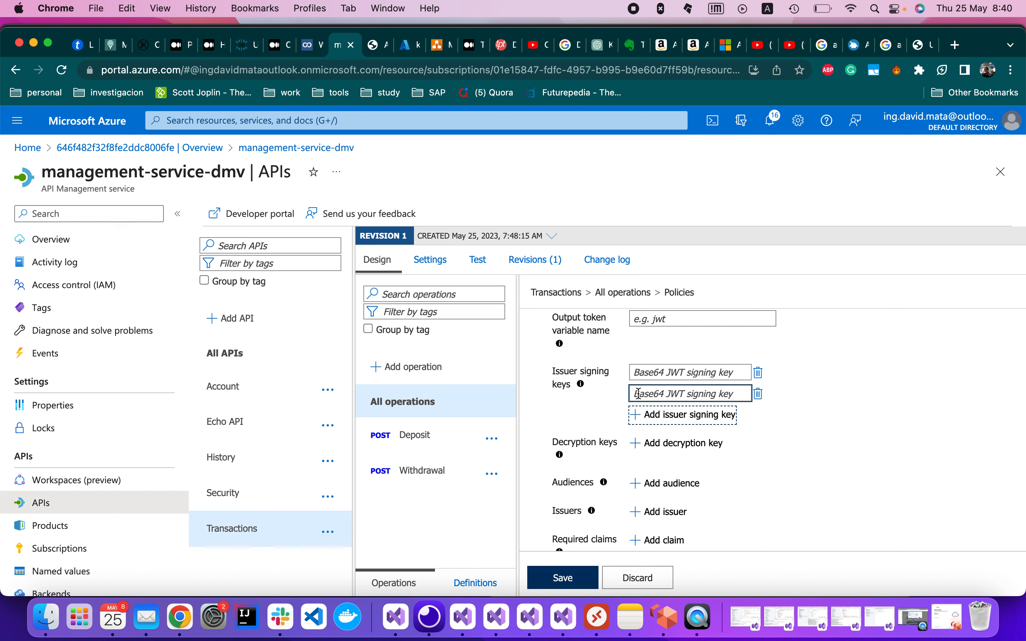
{"action": "left_click", "coordinate": [758, 394]}
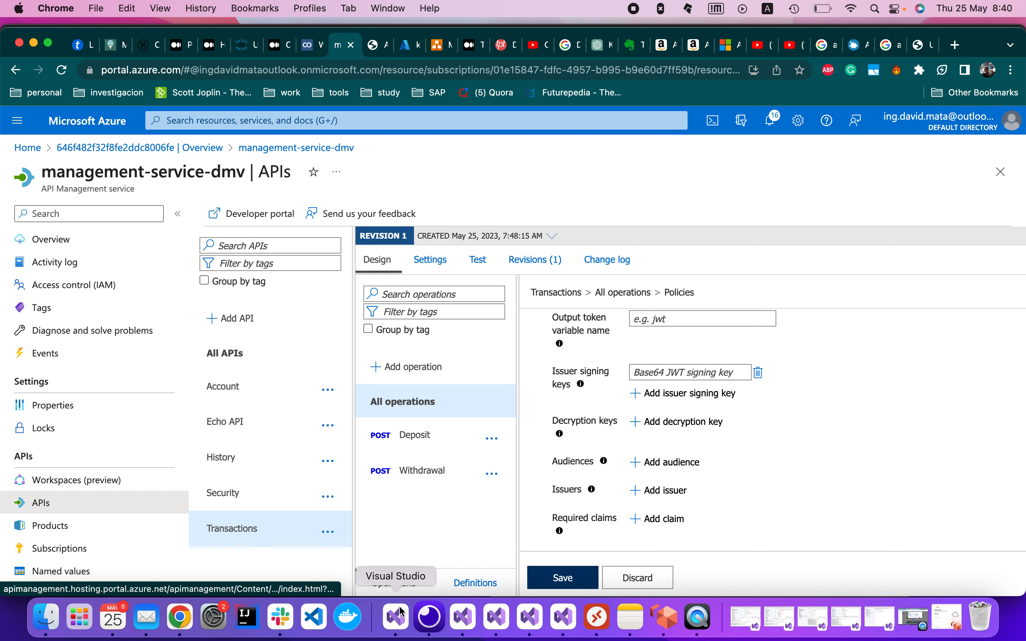
Copy the JwtKey value from the Security project's appsettings.json in Visual Studio.
{"action": "left_click", "coordinate": [501, 619]}
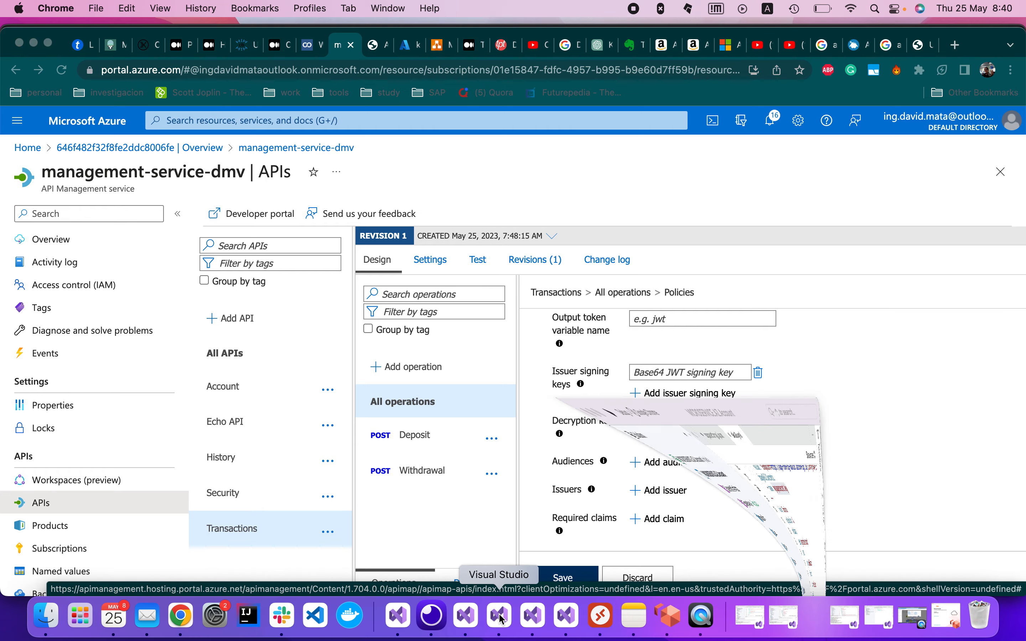
{"action": "left_click", "coordinate": [547, 620]}
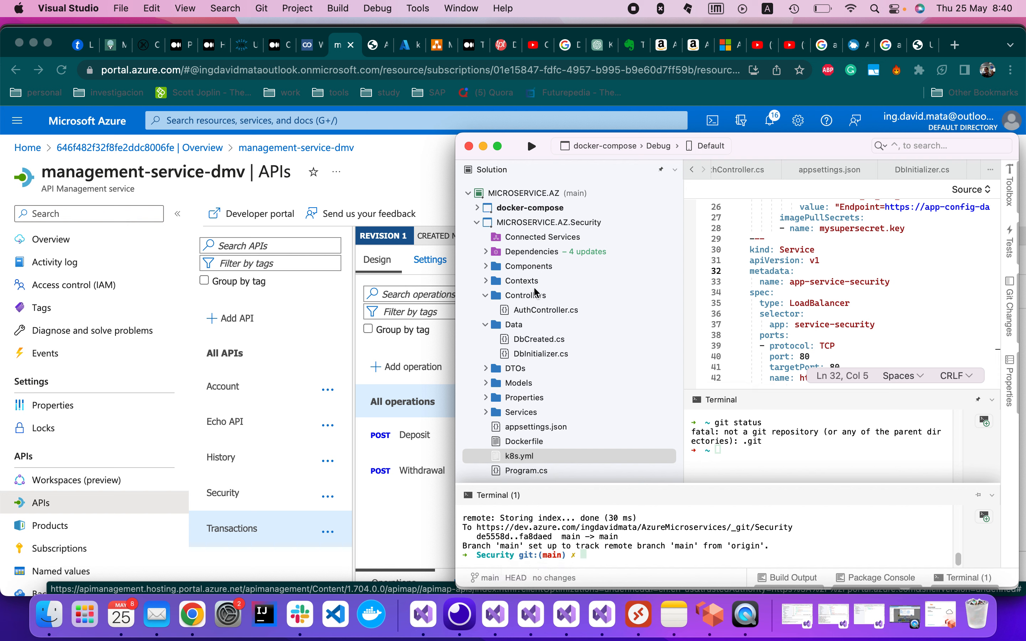
{"action": "double_click", "coordinate": [537, 429]}
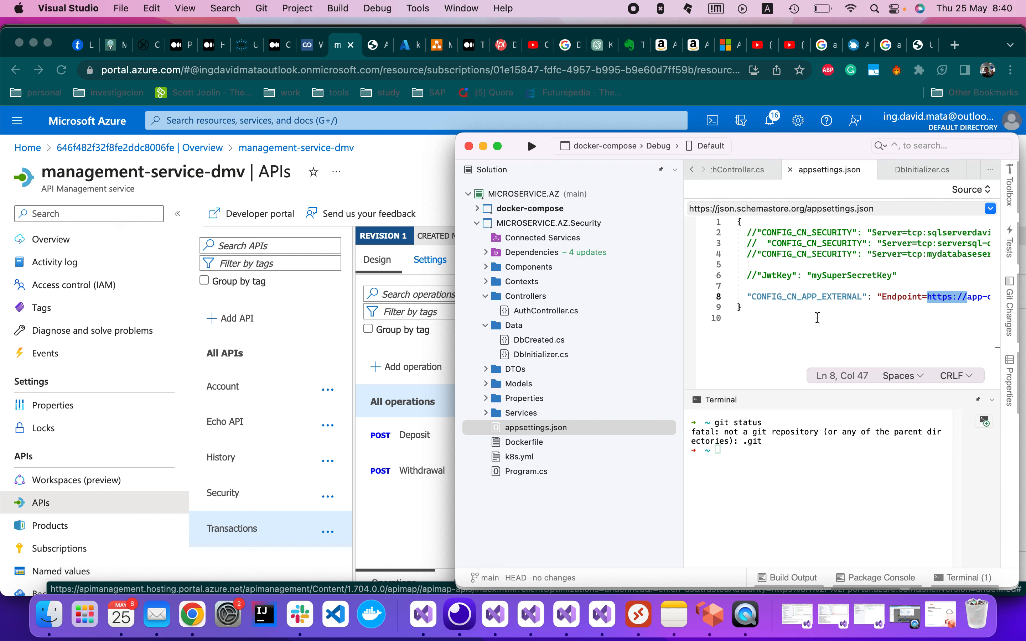
{"action": "double_click", "coordinate": [848, 276]}
{"action": "key", "text": "super+c"}
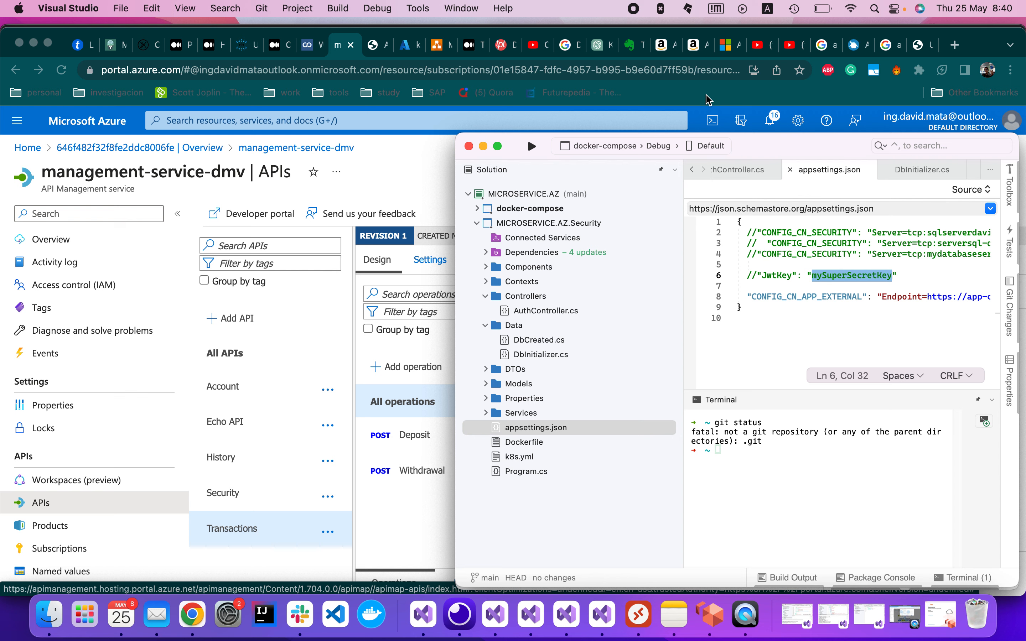
{"action": "key", "text": "super+Tab"}
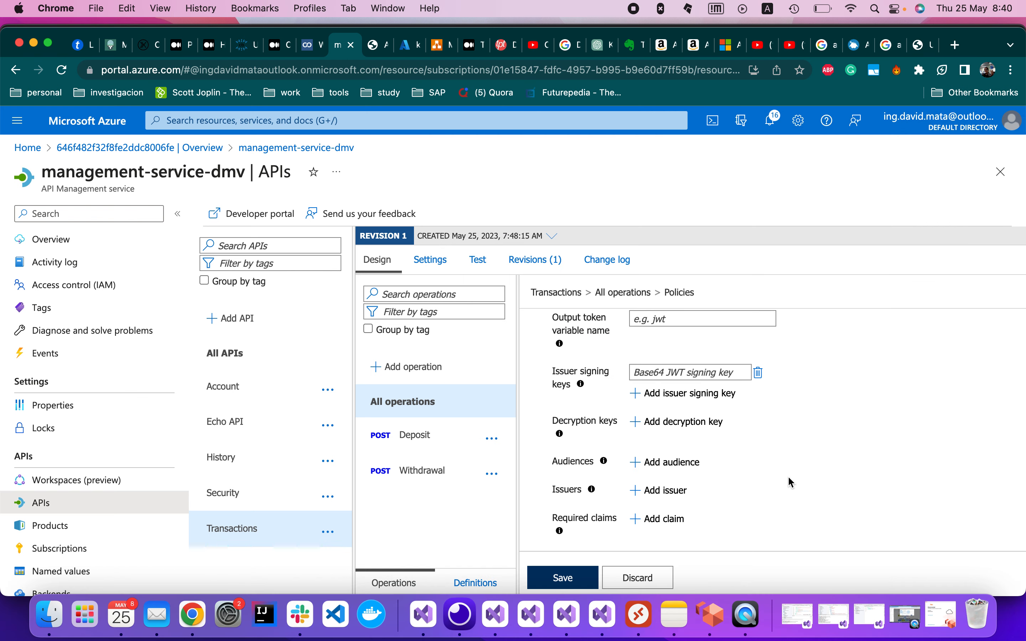
Search 'base 64 online' in a new tab, open base64decode.org and paste into its input.
{"action": "left_click", "coordinate": [955, 45]}
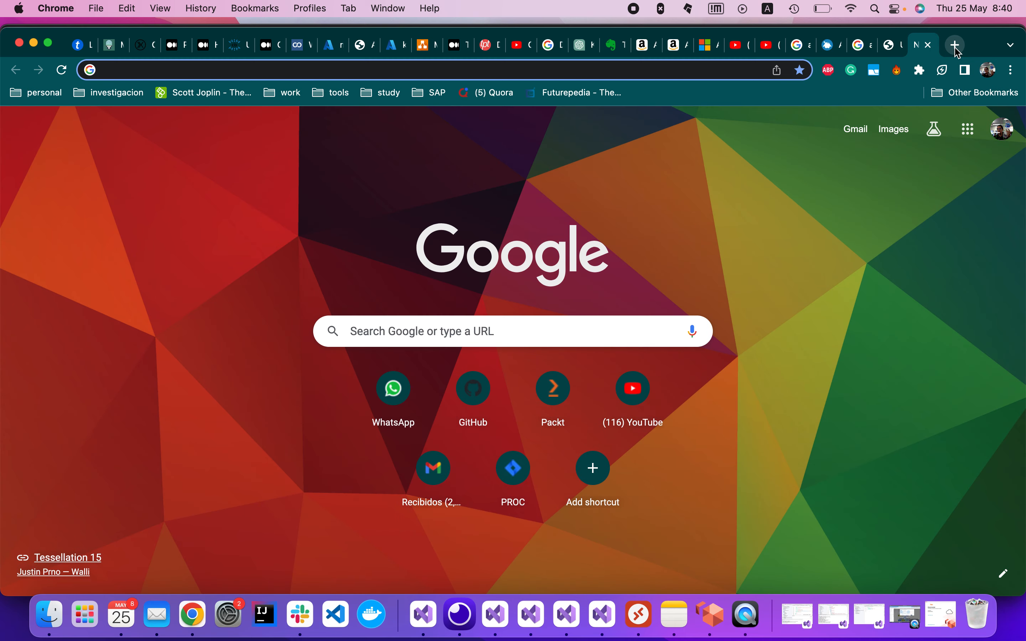
{"action": "type", "text": "base"}
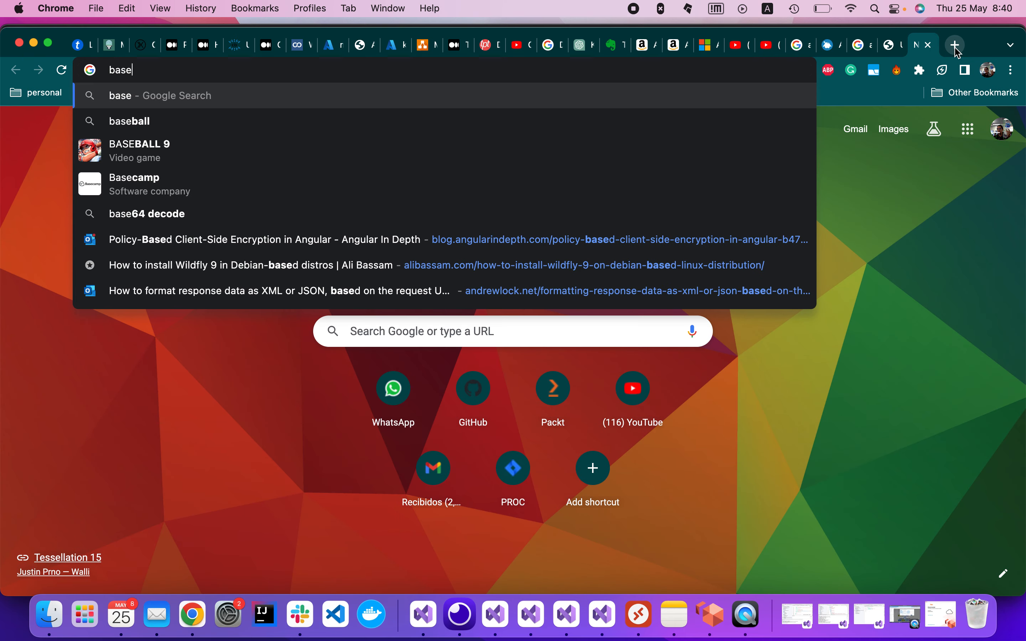
{"action": "type", "text": " 64 o"}
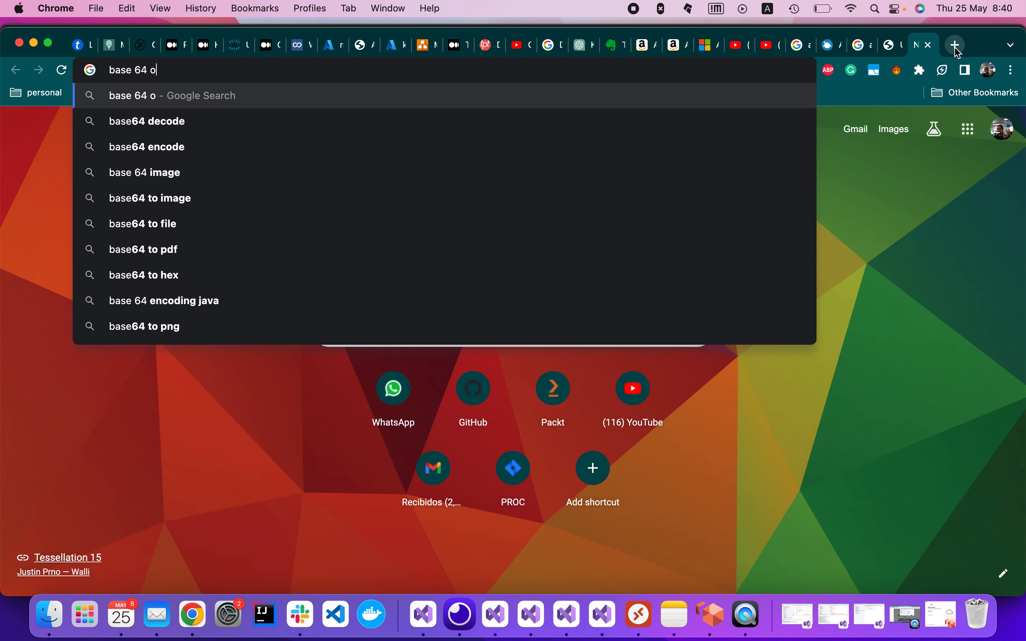
{"action": "type", "text": "nline"}
{"action": "key", "text": "Return"}
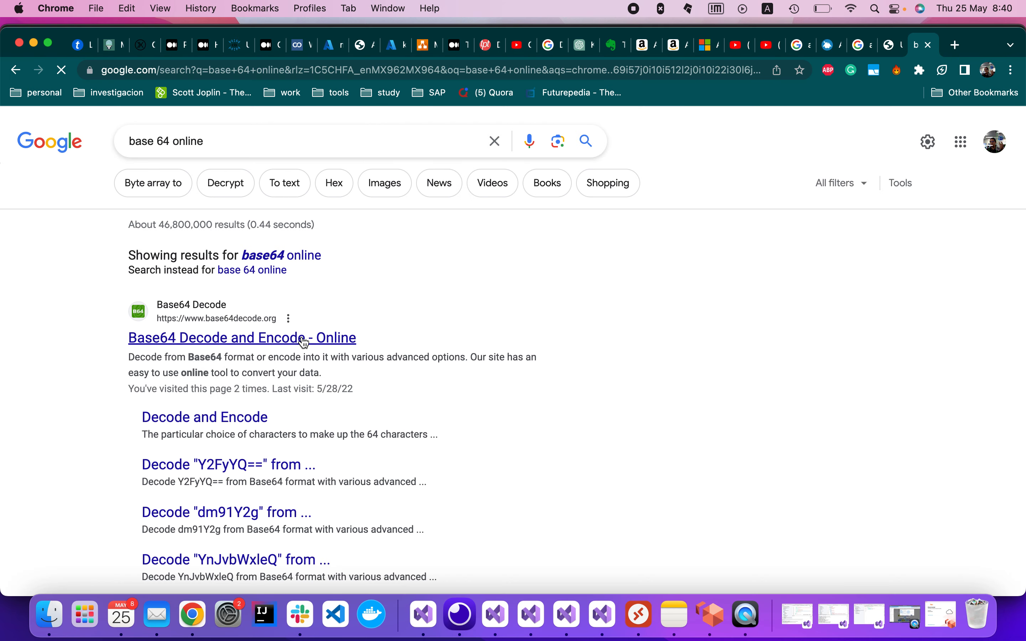
{"action": "left_click", "coordinate": [285, 344]}
{"action": "left_click", "coordinate": [353, 410]}
{"action": "key", "text": "super+v"}
{"action": "scroll", "coordinate": [442, 402], "scroll_direction": "down", "scroll_amount": 3}
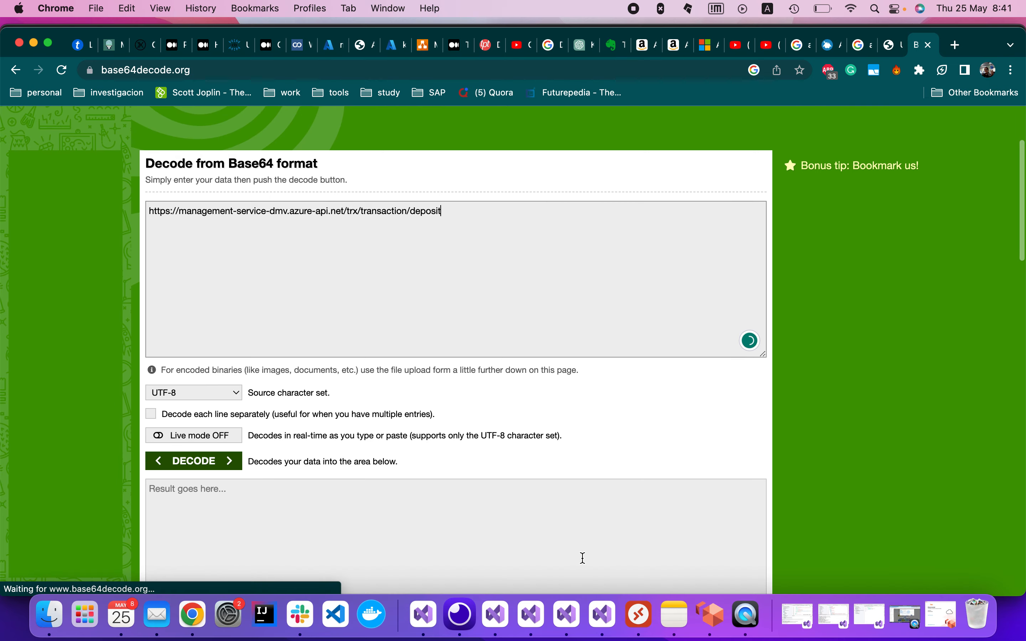
Replace the pasted URL with the JwtKey secret and try decoding it.
{"action": "left_click", "coordinate": [598, 622]}
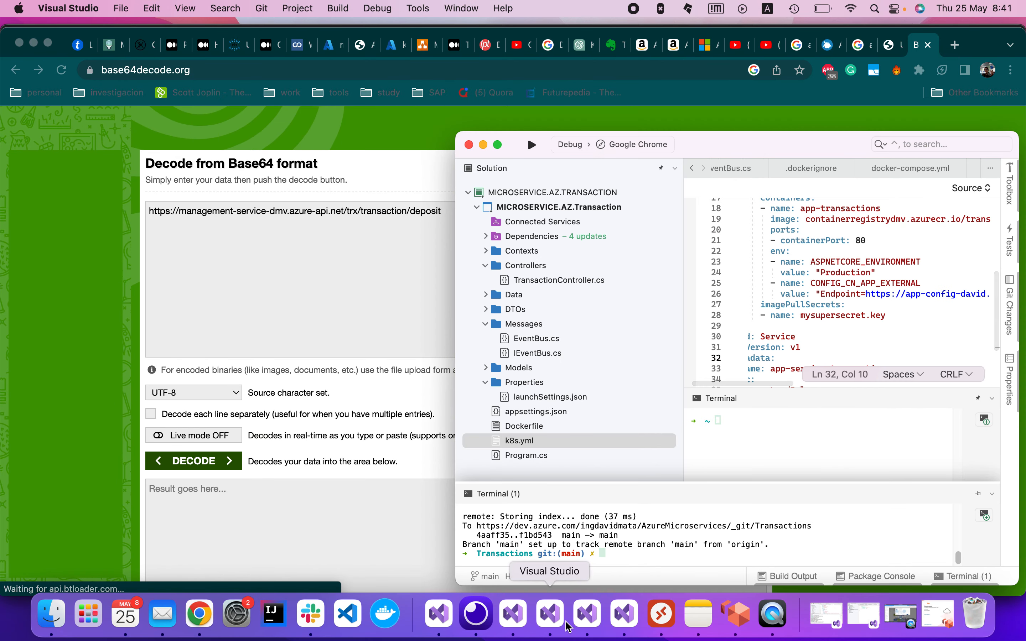
{"action": "left_click", "coordinate": [550, 621]}
{"action": "left_click", "coordinate": [588, 623]}
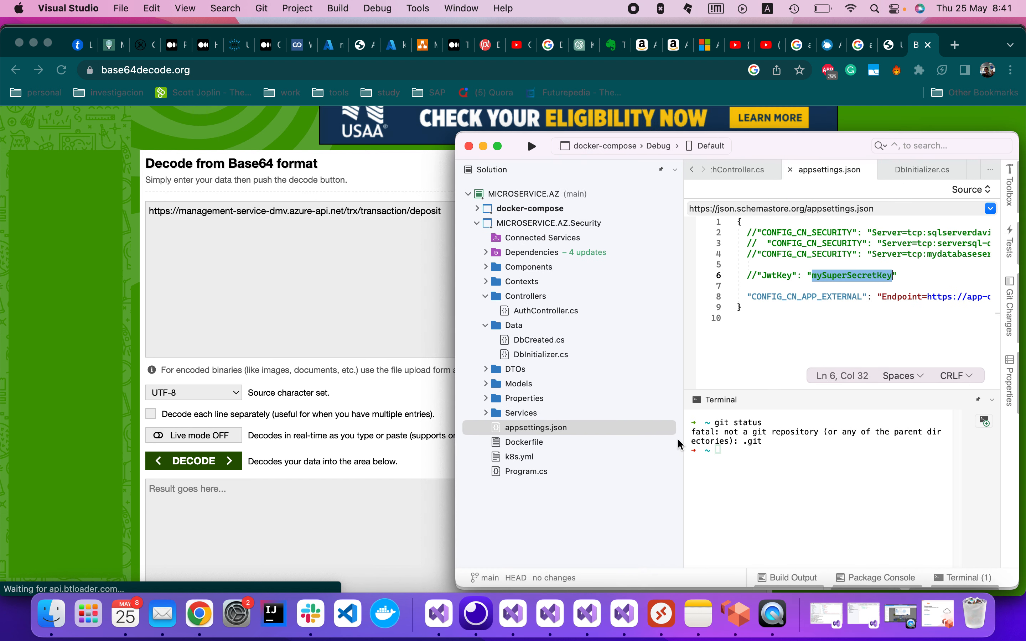
{"action": "left_click", "coordinate": [326, 246]}
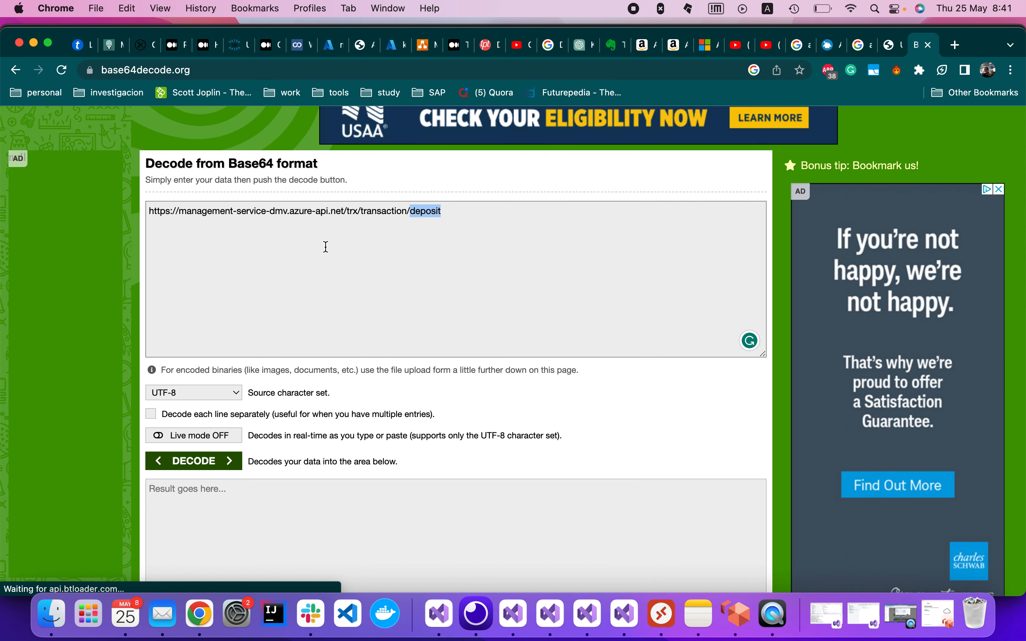
{"action": "key", "text": "super+a"}
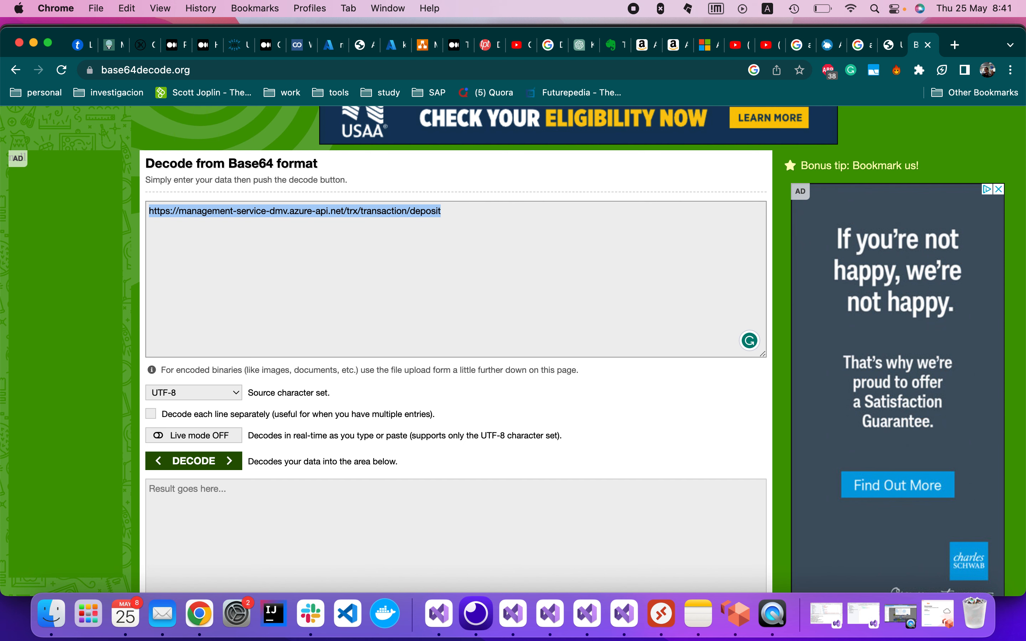
{"action": "key", "text": "super+v"}
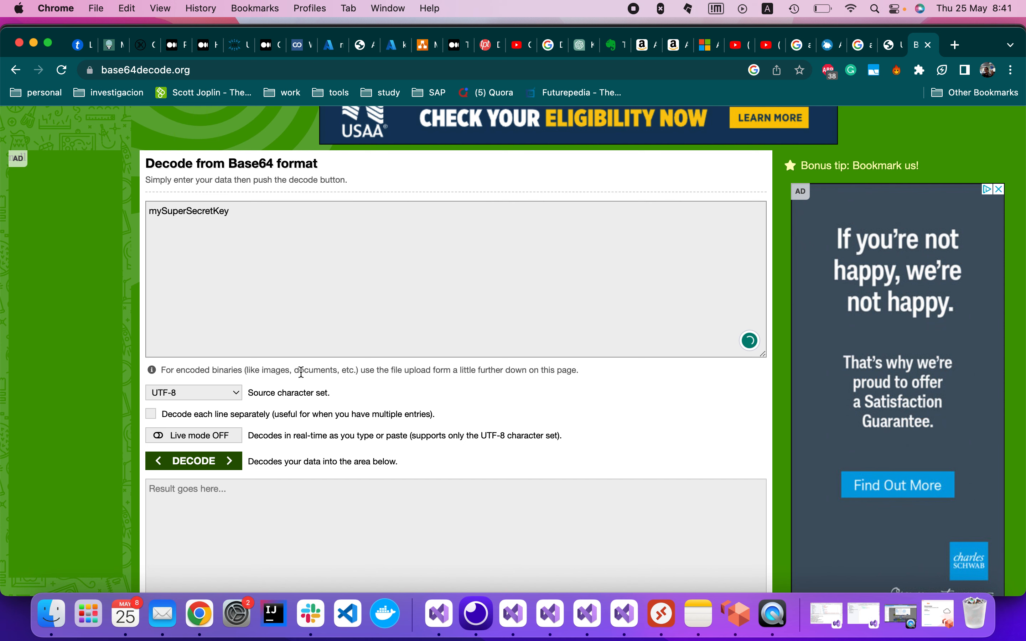
{"action": "scroll", "coordinate": [302, 372], "scroll_direction": "down", "scroll_amount": 3}
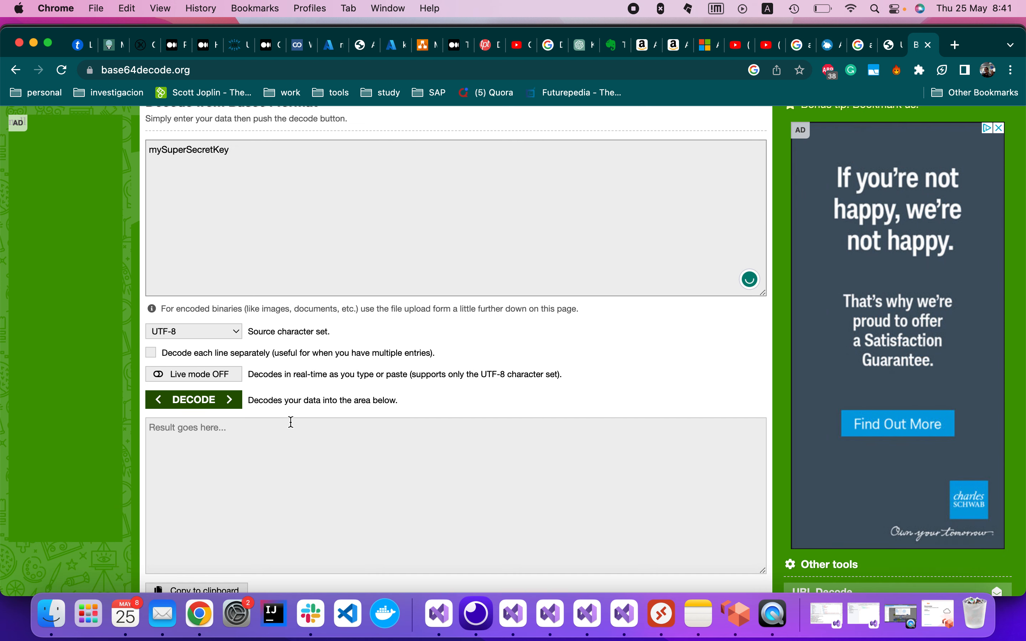
{"action": "left_click", "coordinate": [240, 405]}
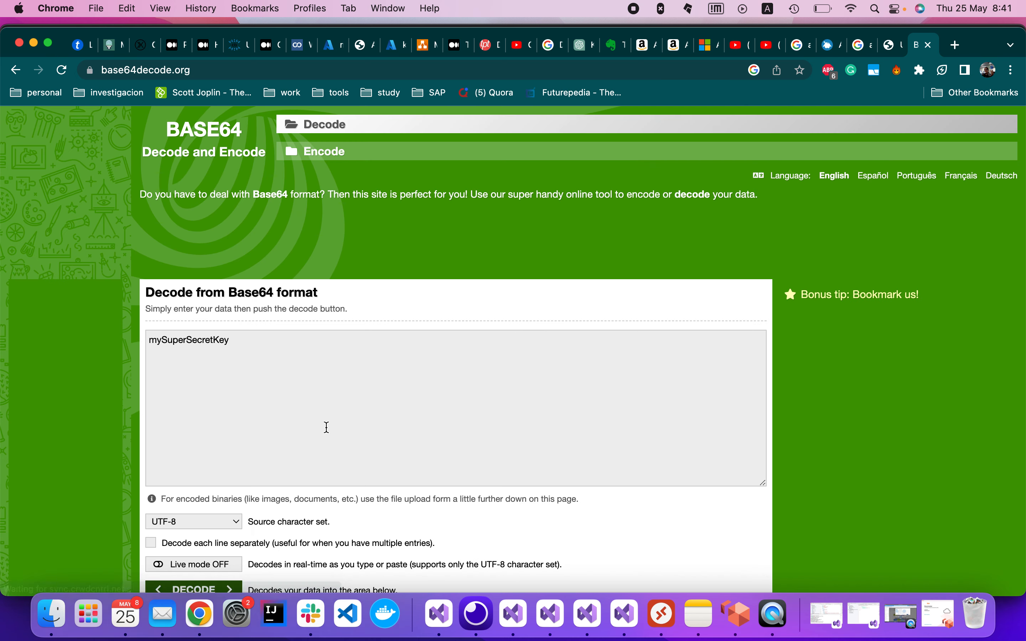
{"action": "scroll", "coordinate": [326, 426], "scroll_direction": "down", "scroll_amount": 8}
{"action": "left_click", "coordinate": [206, 427]}
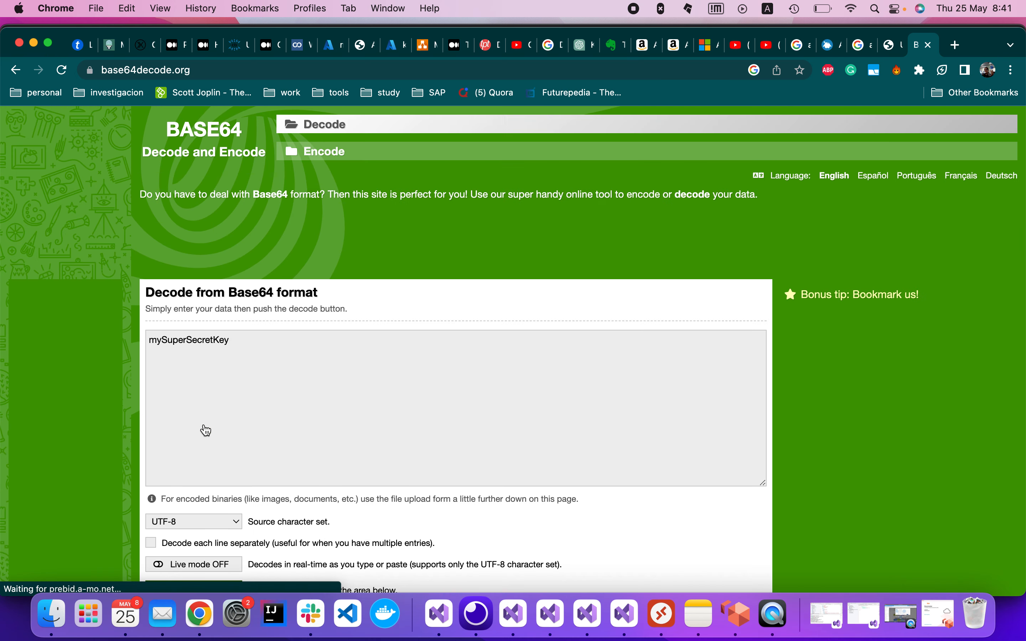
Delete the secret from the decode box and reload the page with an empty form.
{"action": "scroll", "coordinate": [381, 416], "scroll_direction": "down", "scroll_amount": 7}
{"action": "scroll", "coordinate": [297, 339], "scroll_direction": "up", "scroll_amount": 3}
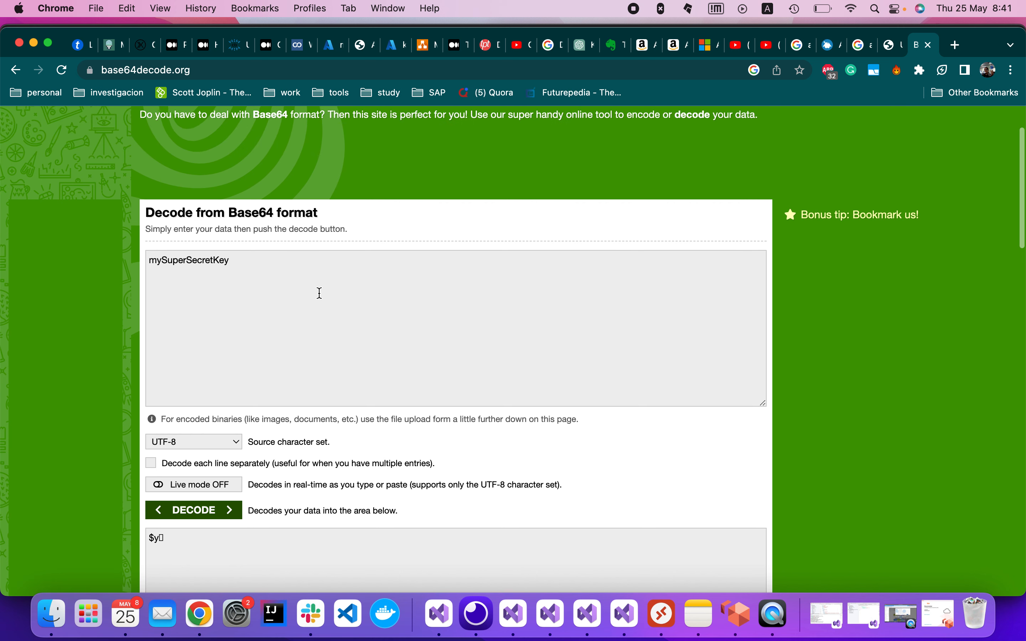
{"action": "left_click_drag", "start_coordinate": [240, 261], "coordinate": [87, 245]}
{"action": "key", "text": "super+c"}
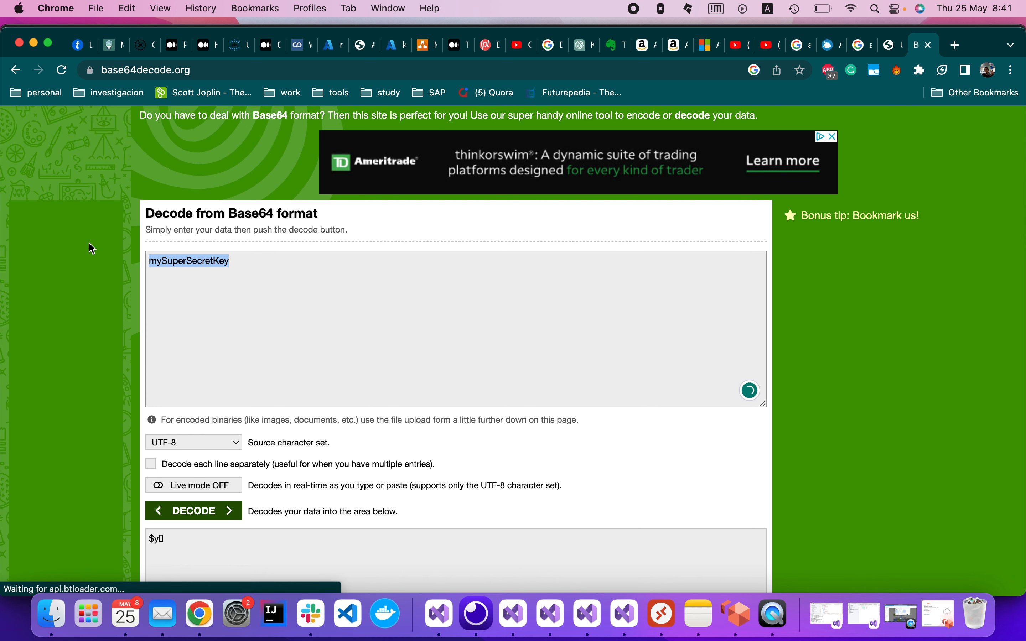
{"action": "key", "text": "BackSpace"}
{"action": "scroll", "coordinate": [359, 335], "scroll_direction": "down", "scroll_amount": 1}
{"action": "scroll", "coordinate": [359, 334], "scroll_direction": "down", "scroll_amount": 4}
{"action": "scroll", "coordinate": [361, 337], "scroll_direction": "down", "scroll_amount": 3}
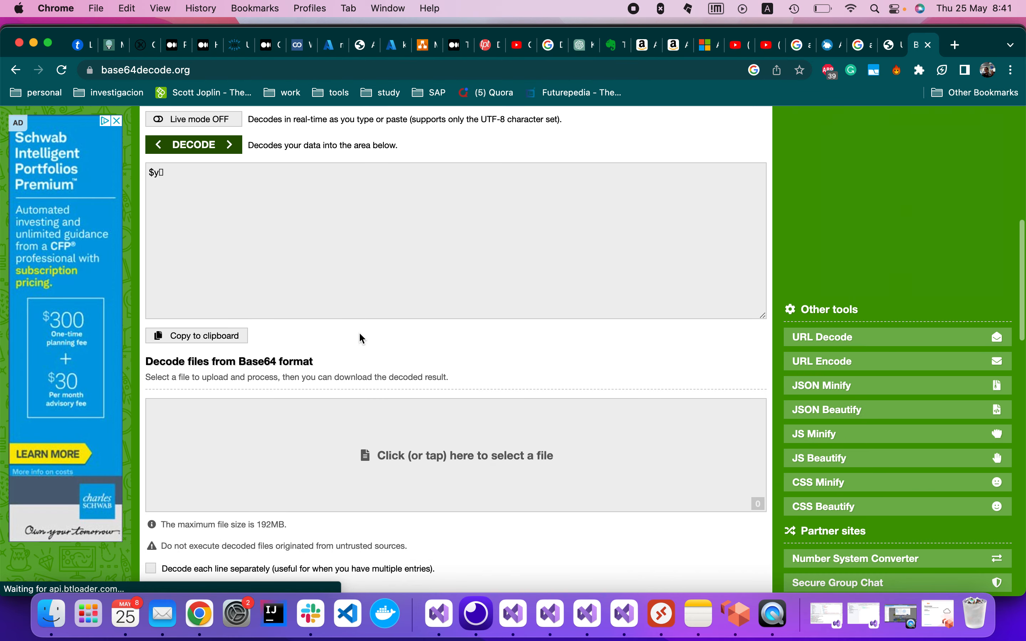
{"action": "scroll", "coordinate": [360, 338], "scroll_direction": "down", "scroll_amount": 2}
{"action": "scroll", "coordinate": [359, 339], "scroll_direction": "up", "scroll_amount": 15}
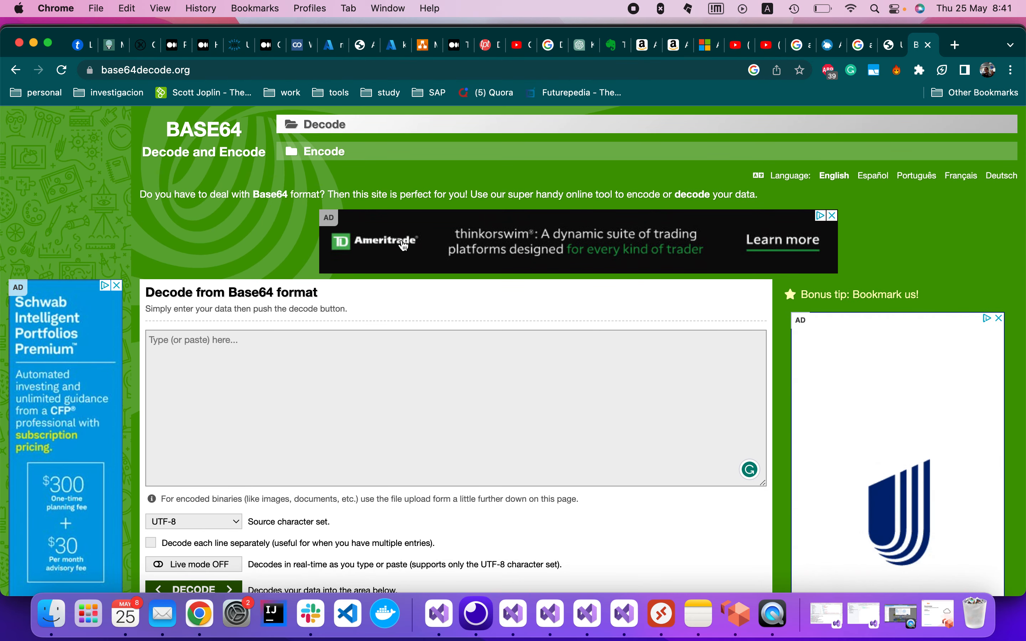
{"action": "left_click", "coordinate": [527, 127]}
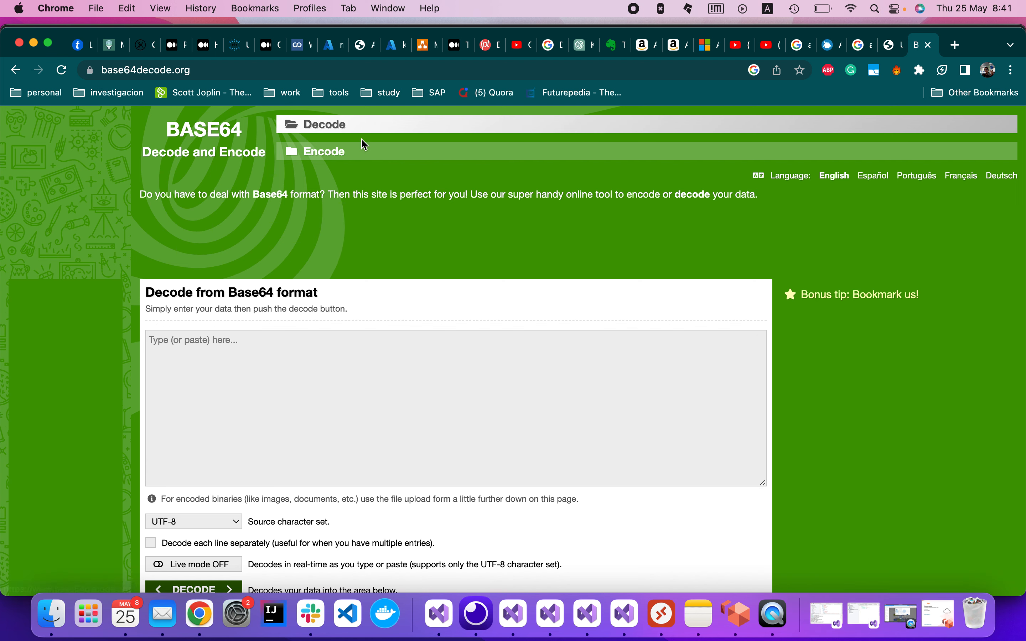
On base64encode.org, encode the JwtKey secret and copy the Base64 result.
{"action": "left_click", "coordinate": [331, 161]}
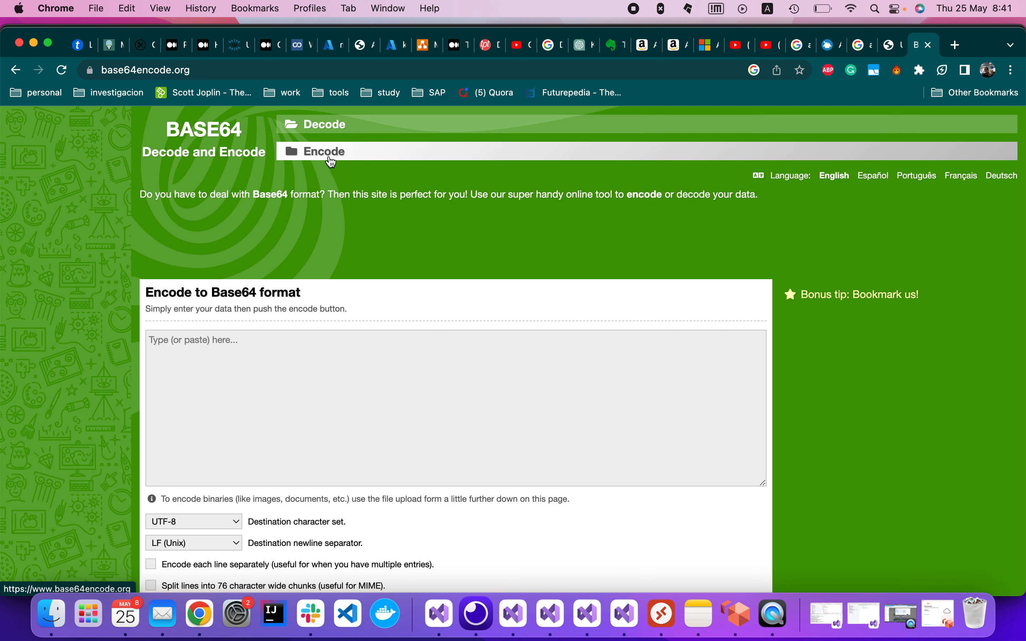
{"action": "left_click", "coordinate": [261, 360]}
{"action": "key", "text": "super+v"}
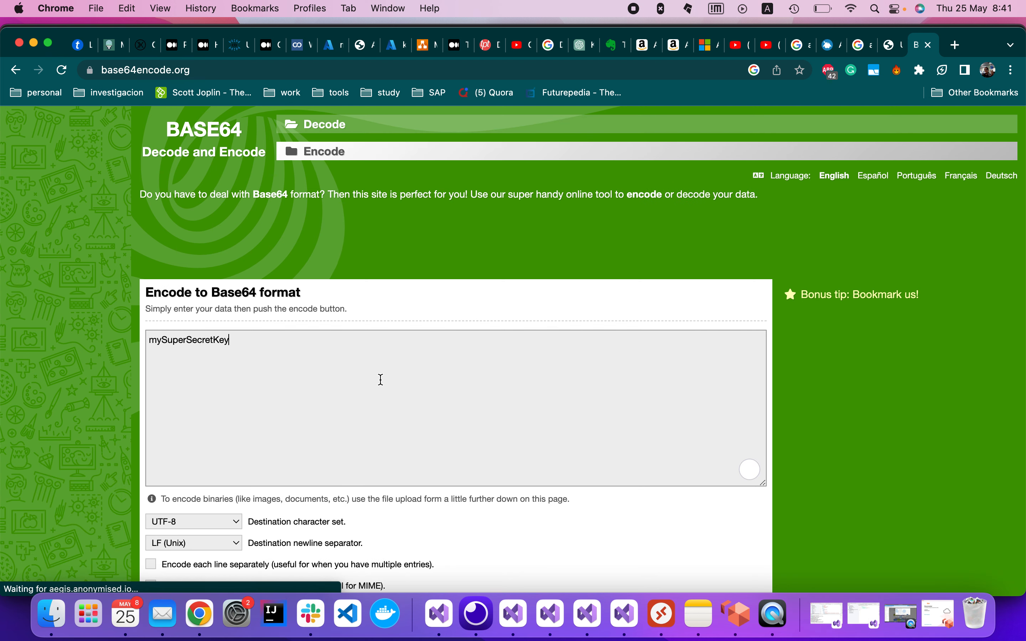
{"action": "scroll", "coordinate": [381, 380], "scroll_direction": "down", "scroll_amount": 5}
{"action": "left_click", "coordinate": [200, 441]}
{"action": "scroll", "coordinate": [314, 487], "scroll_direction": "down", "scroll_amount": 2}
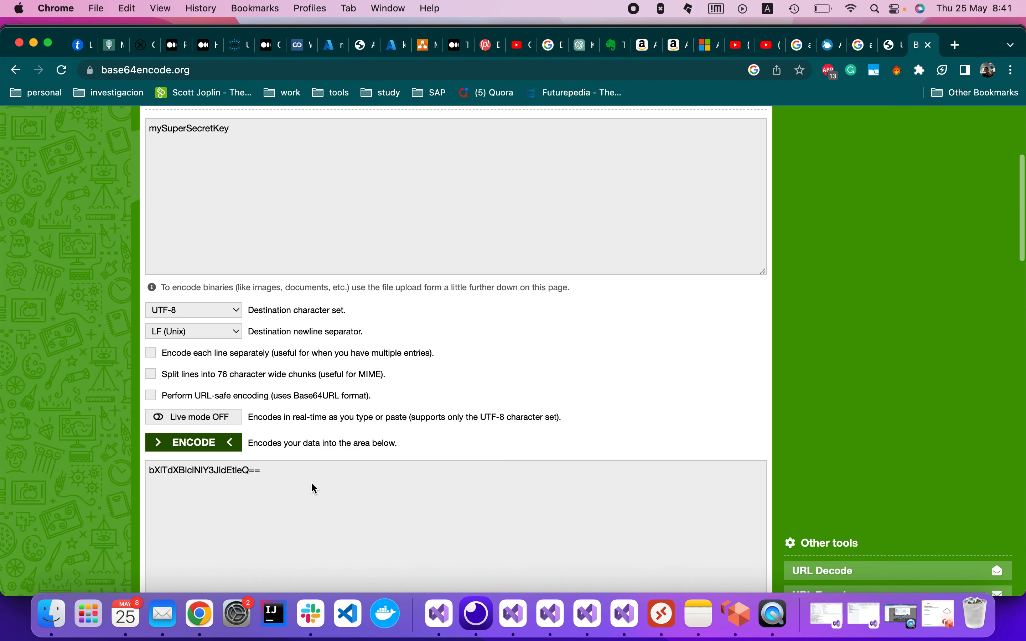
{"action": "triple_click", "coordinate": [225, 471]}
{"action": "key", "text": "super+c"}
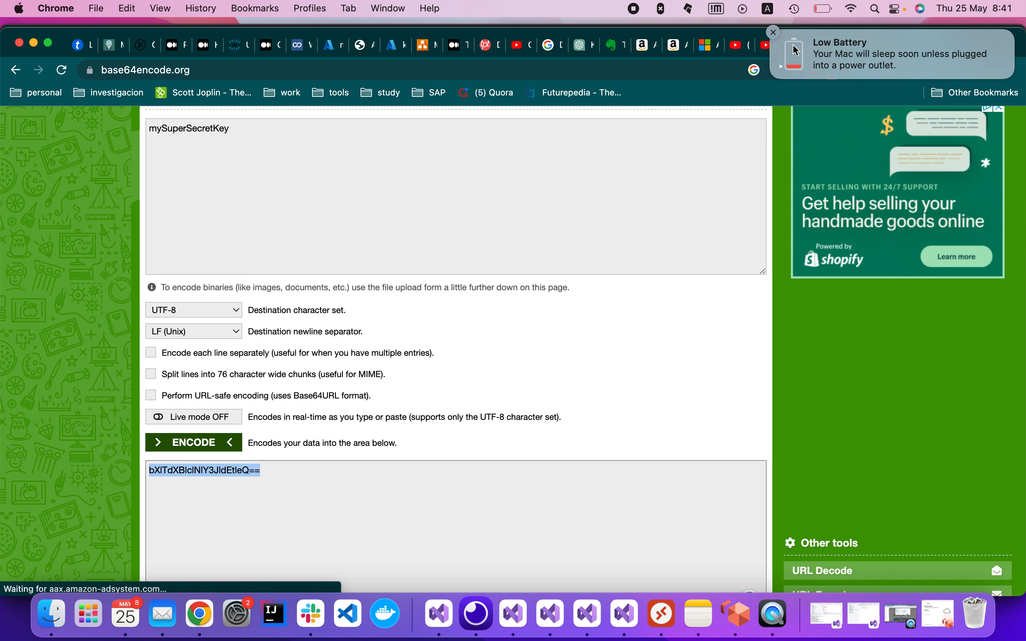
Paste the Base64 key into the Transactions policy's issuer signing key field and save.
{"action": "left_click", "coordinate": [334, 51]}
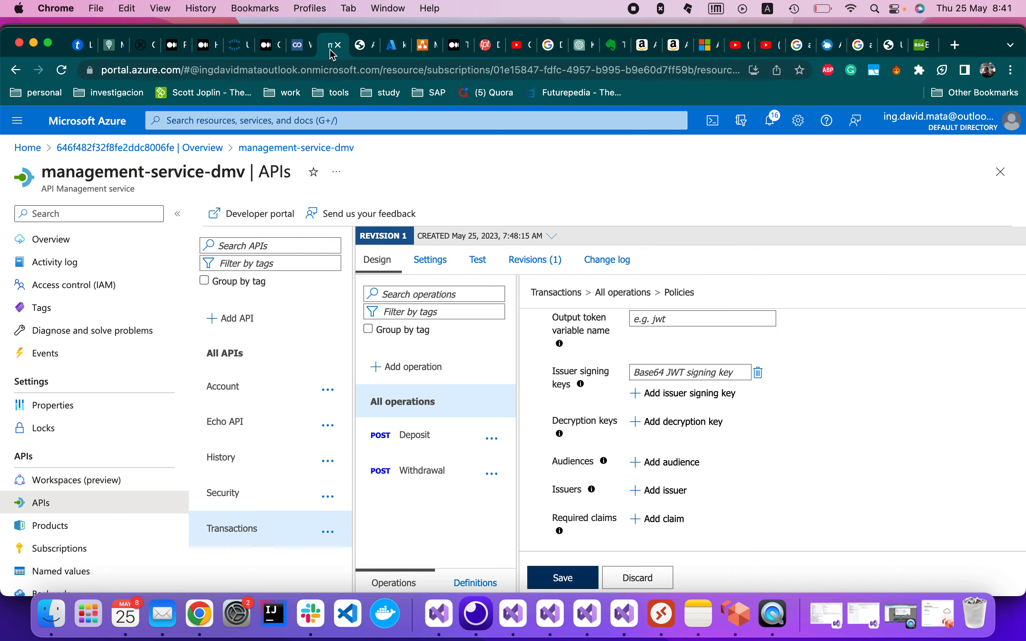
{"action": "left_click", "coordinate": [684, 373]}
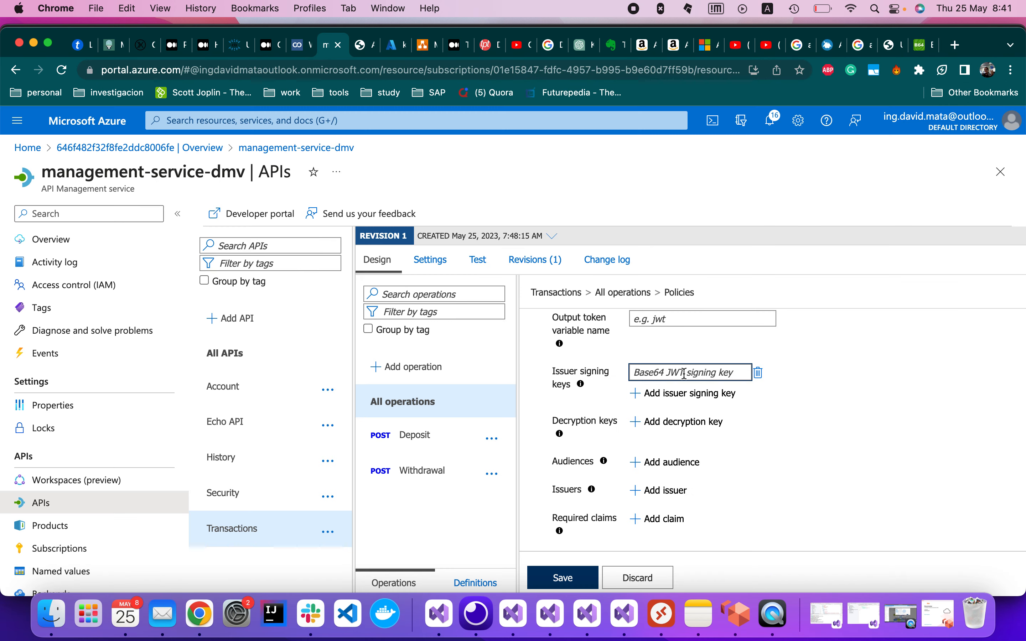
{"action": "key", "text": "super+v"}
{"action": "scroll", "coordinate": [879, 457], "scroll_direction": "down", "scroll_amount": 2}
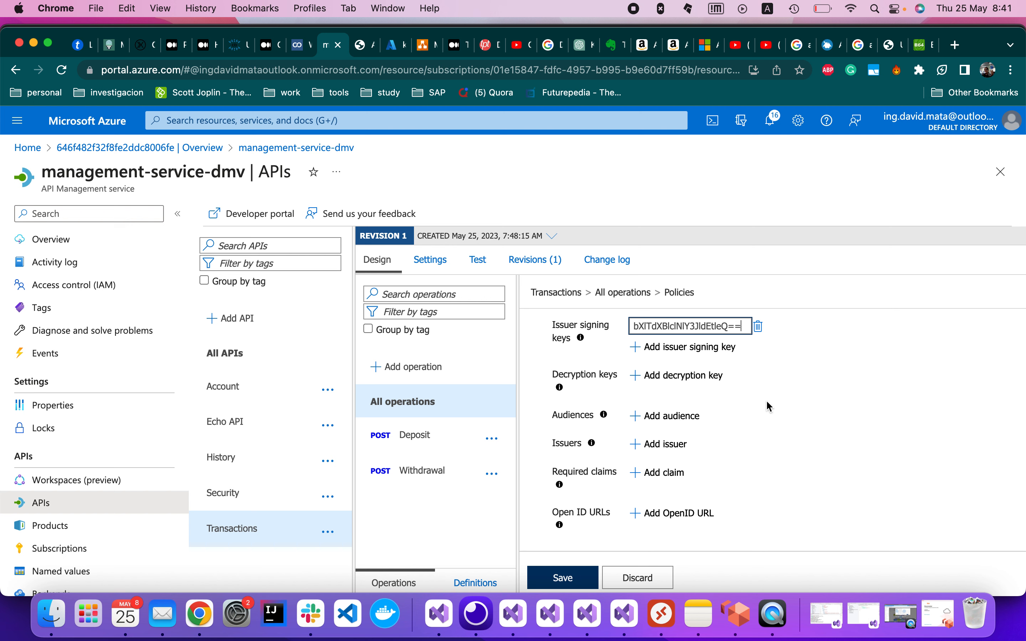
{"action": "scroll", "coordinate": [797, 454], "scroll_direction": "up", "scroll_amount": 4}
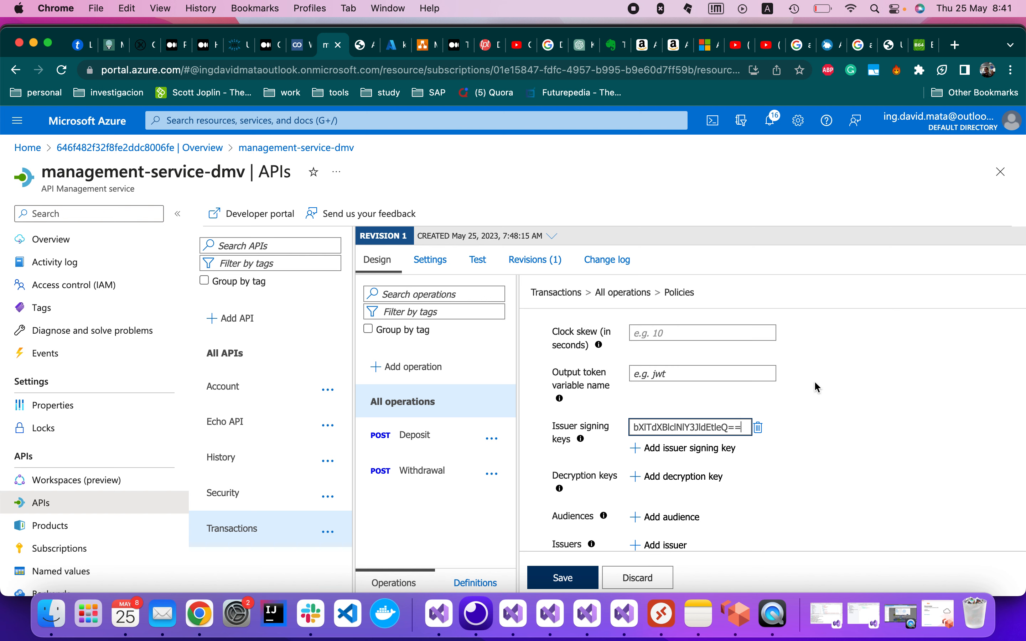
{"action": "scroll", "coordinate": [830, 390], "scroll_direction": "down", "scroll_amount": 4}
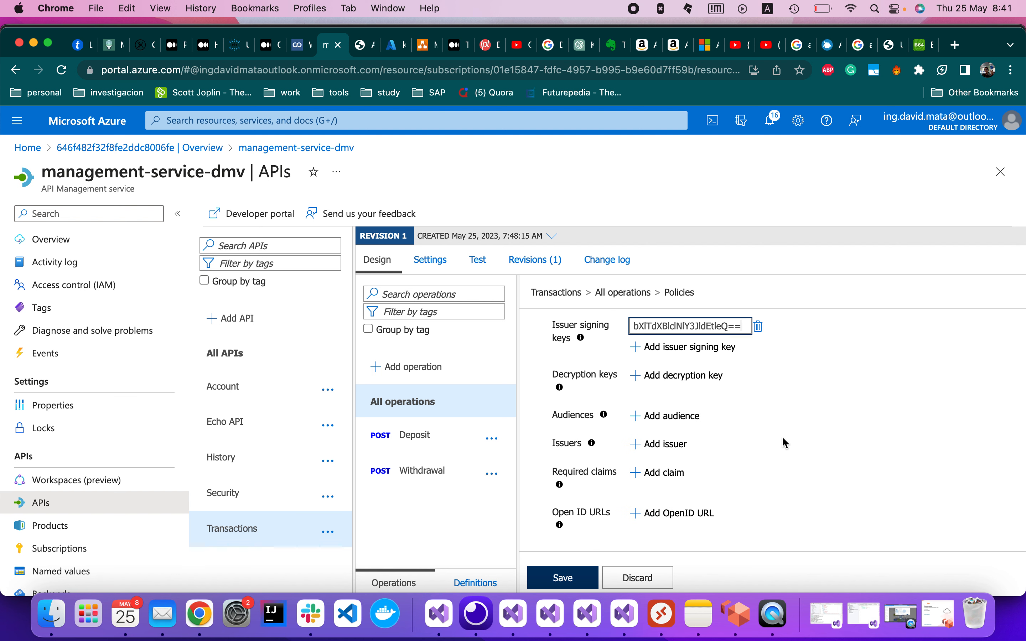
{"action": "left_click", "coordinate": [566, 577]}
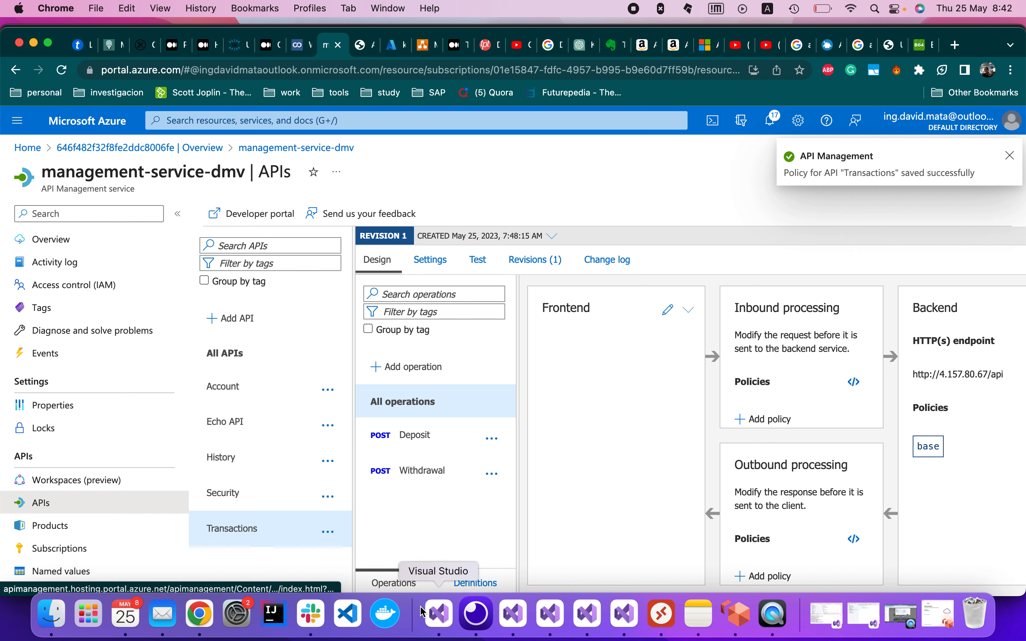
Resend the Deposit request, then get and copy a fresh token from the Security request.
{"action": "left_click", "coordinate": [476, 615]}
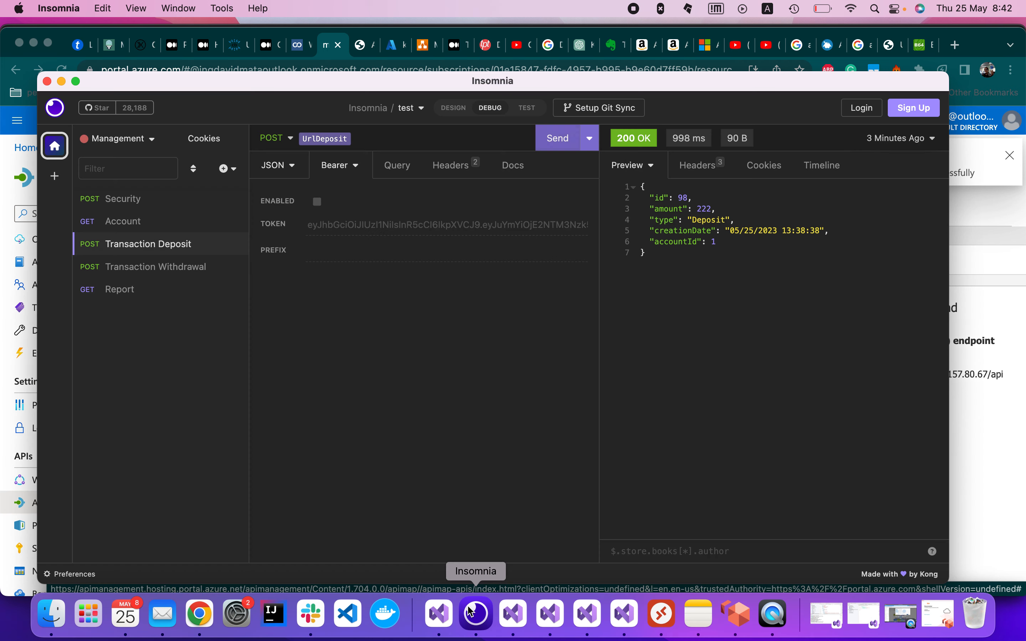
{"action": "left_click", "coordinate": [556, 152]}
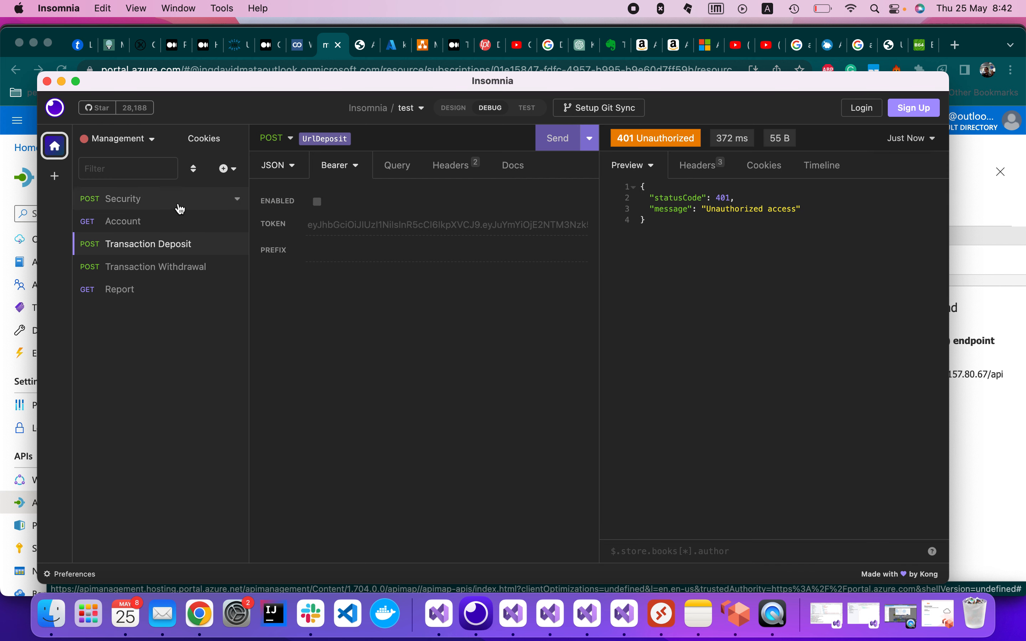
{"action": "left_click", "coordinate": [152, 201]}
{"action": "left_click", "coordinate": [559, 147]}
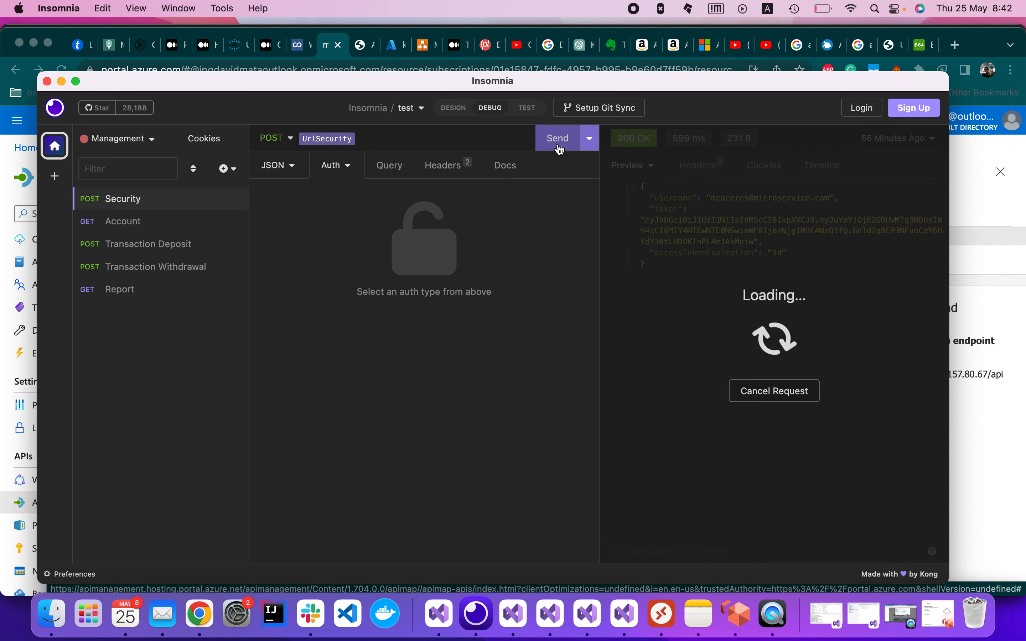
{"action": "left_click_drag", "start_coordinate": [754, 241], "coordinate": [646, 219]}
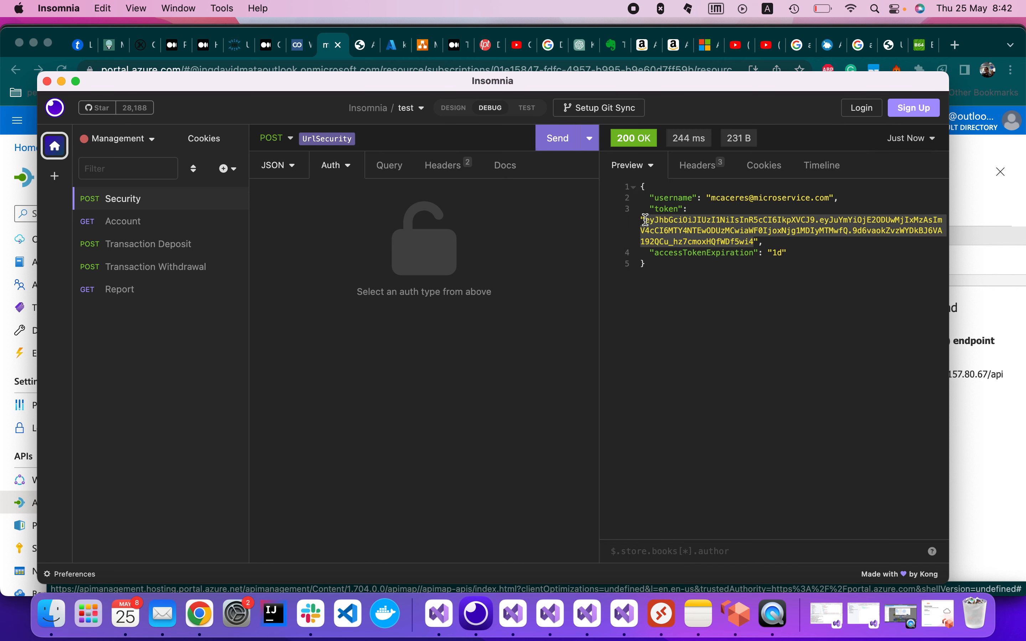
Enable Bearer auth on Transaction Deposit with the fresh token and send it.
{"action": "left_click", "coordinate": [171, 247]}
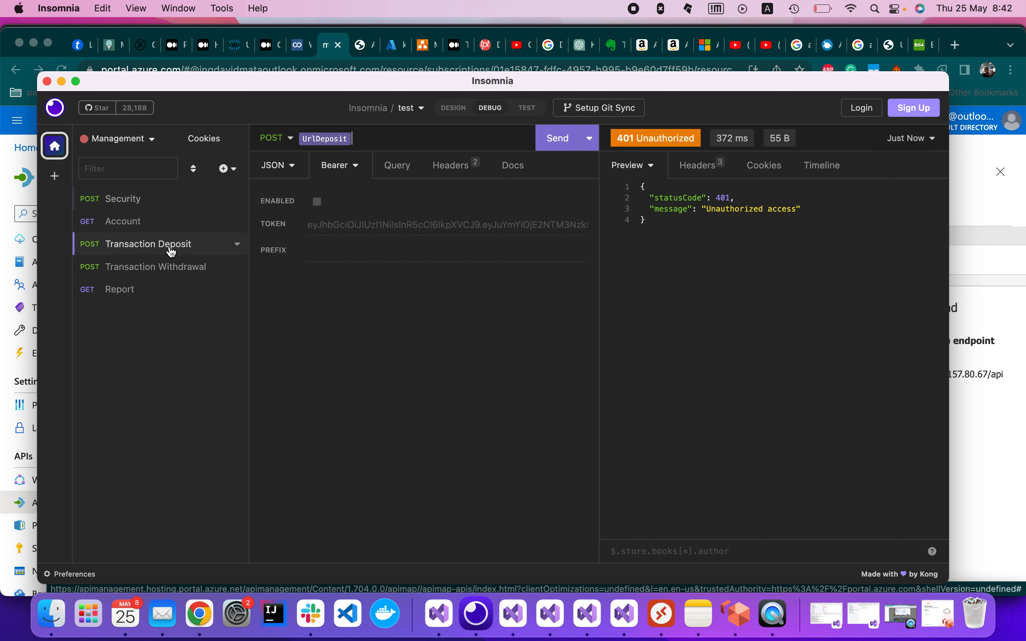
{"action": "left_click", "coordinate": [317, 201]}
{"action": "double_click", "coordinate": [355, 228]}
{"action": "triple_click", "coordinate": [365, 221]}
{"action": "left_click", "coordinate": [365, 221]}
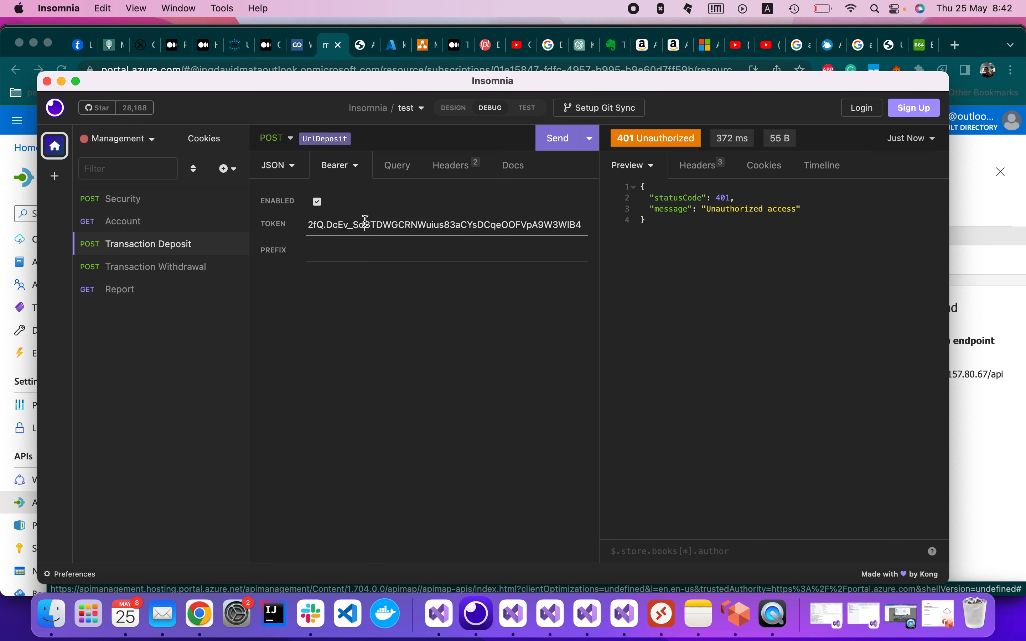
{"action": "key", "text": "super+a"}
{"action": "key", "text": "BackSpace"}
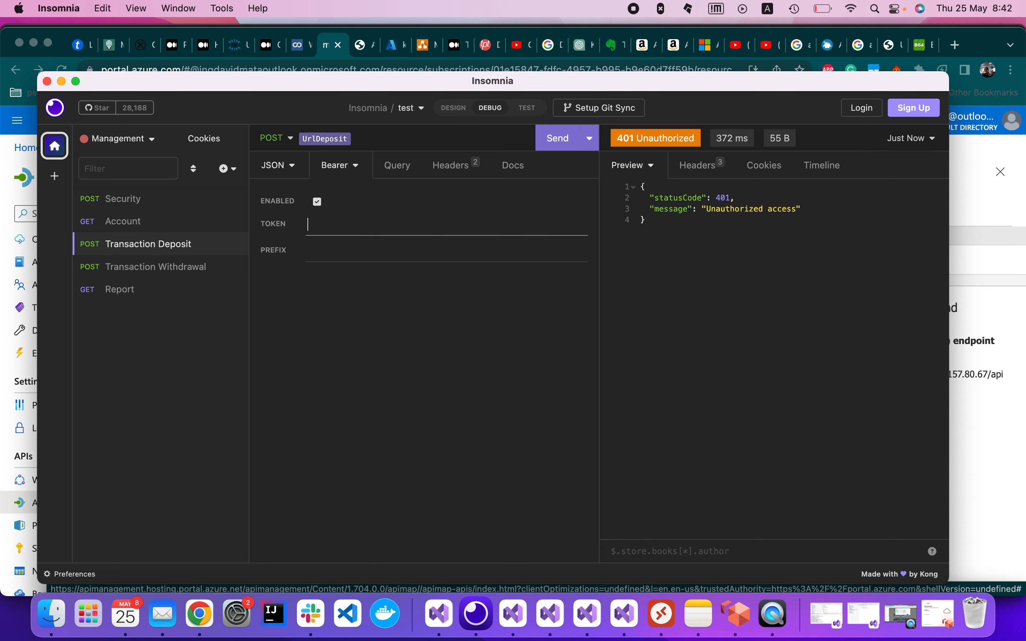
{"action": "key", "text": "super+v"}
{"action": "left_click", "coordinate": [554, 139]}
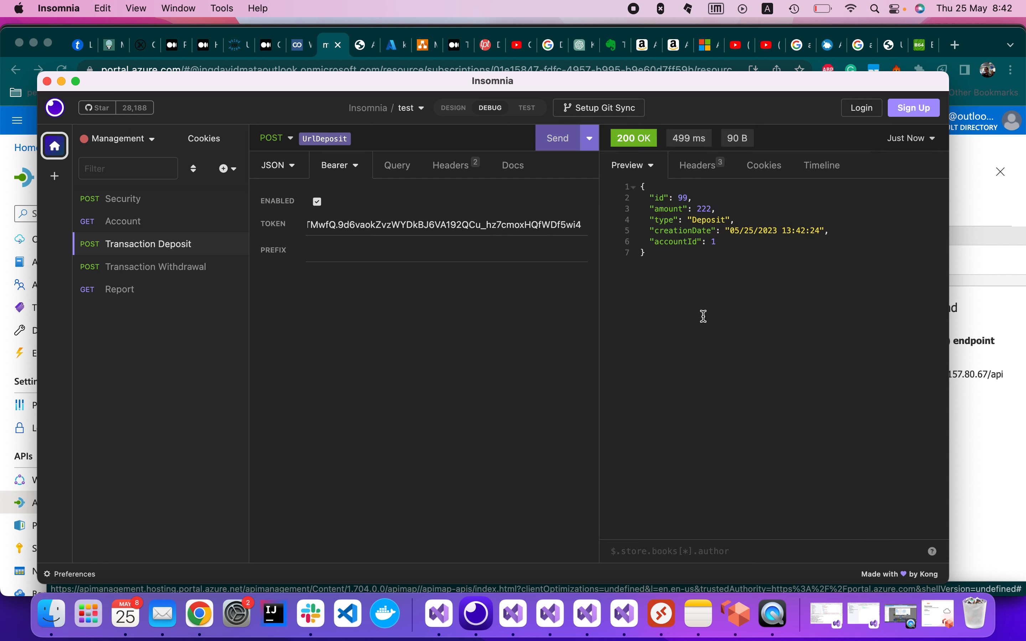
Send the Transaction Withdrawal and Account requests with the token.
{"action": "left_click", "coordinate": [188, 266]}
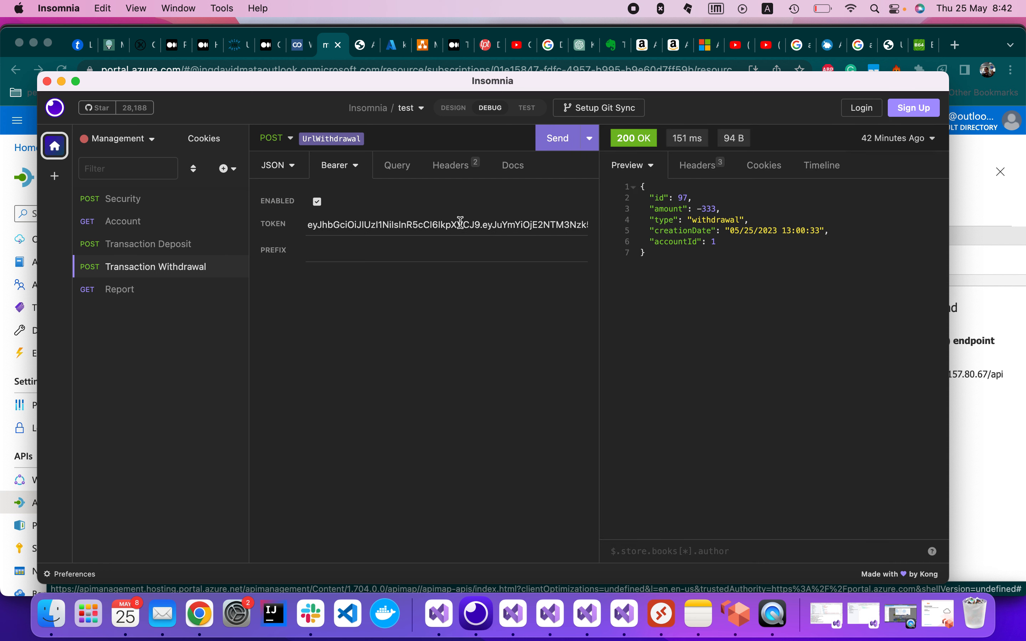
{"action": "scroll", "coordinate": [460, 223], "scroll_direction": "right", "scroll_amount": 10}
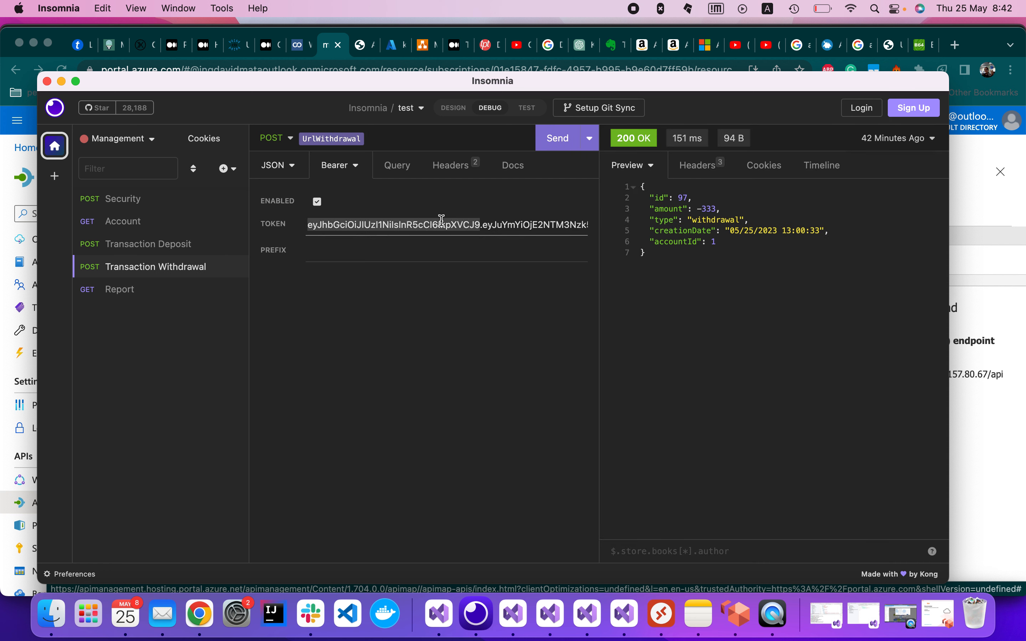
{"action": "left_click", "coordinate": [547, 147]}
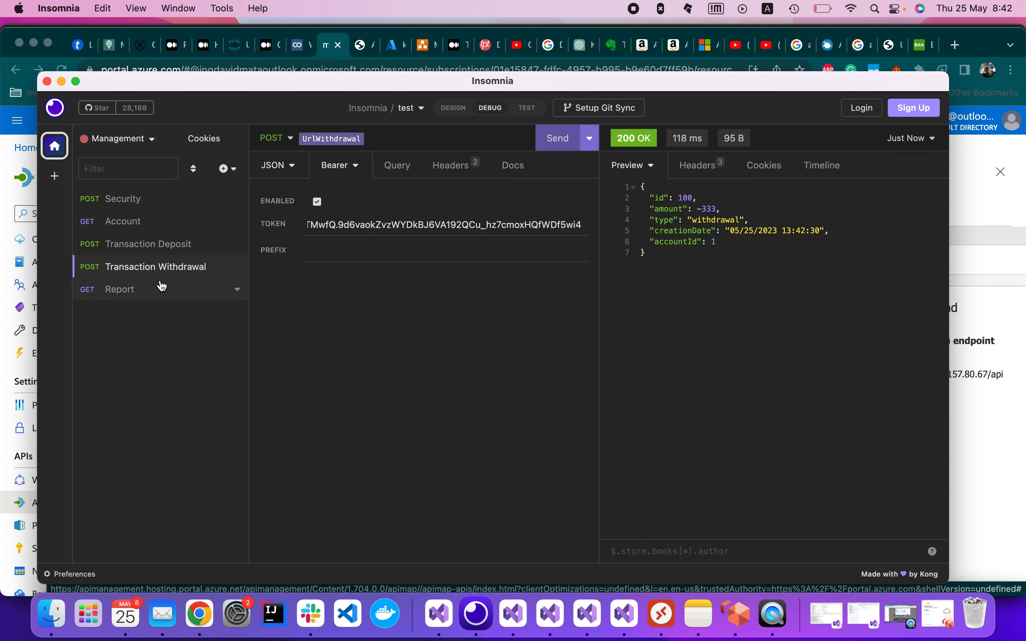
{"action": "left_click", "coordinate": [156, 226]}
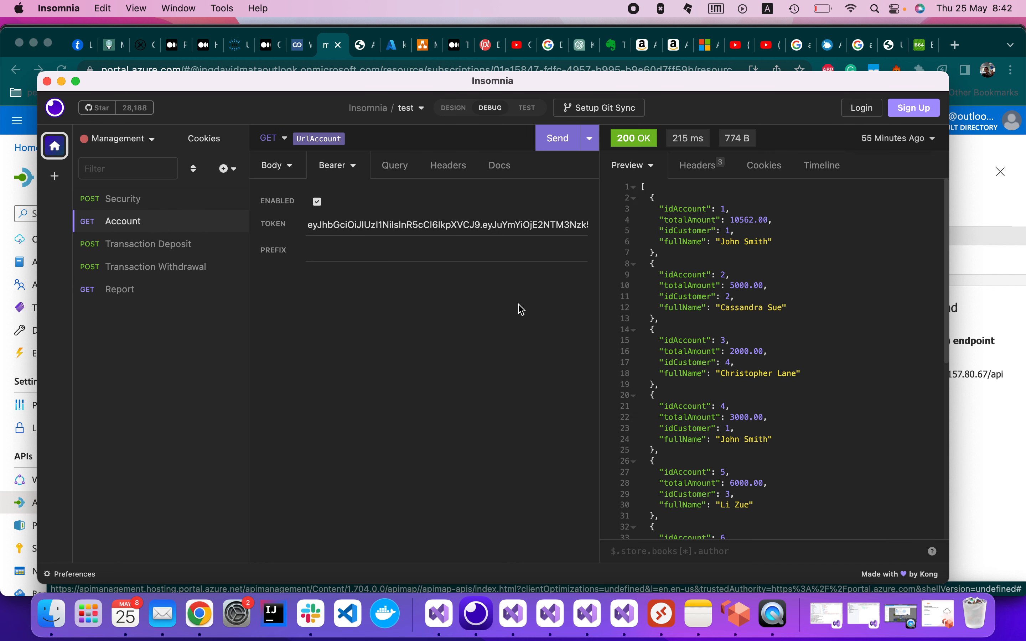
{"action": "left_click", "coordinate": [558, 138]}
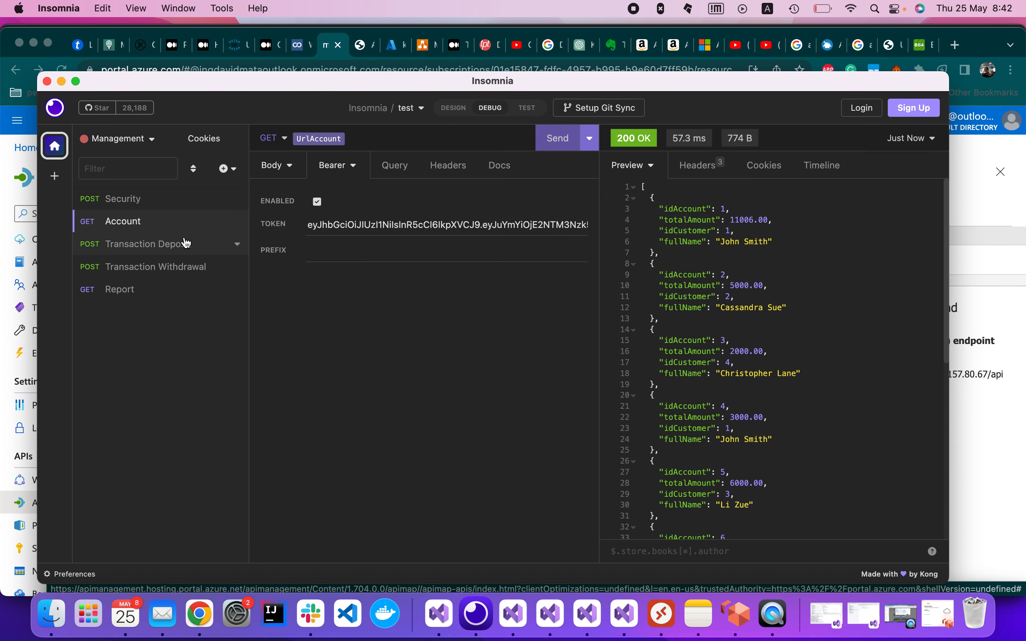
Add a Validate JWT inbound policy to the Account API.
{"action": "left_click", "coordinate": [327, 53]}
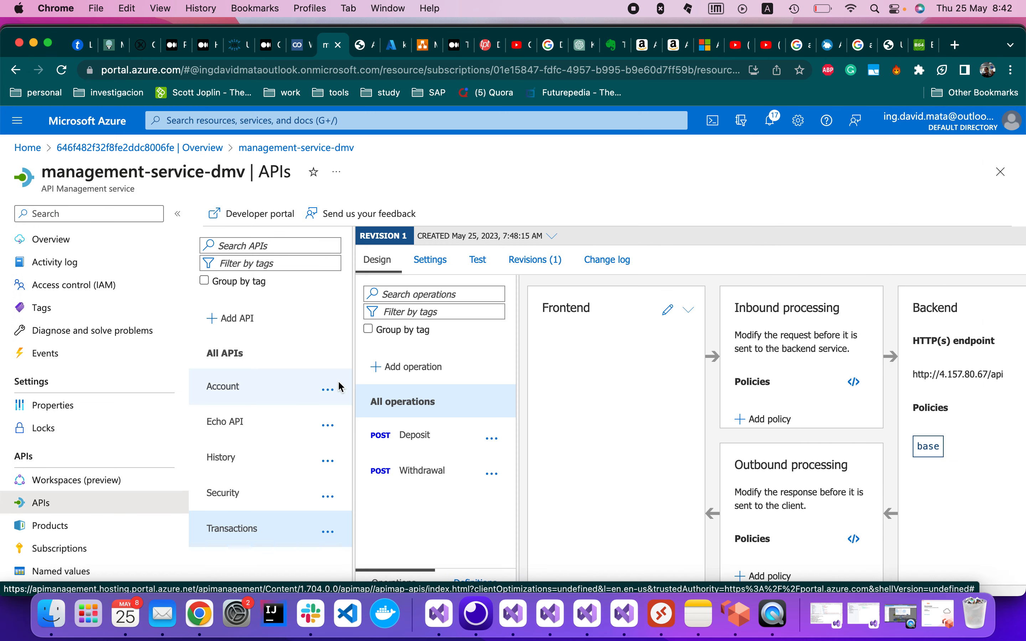
{"action": "left_click", "coordinate": [258, 393]}
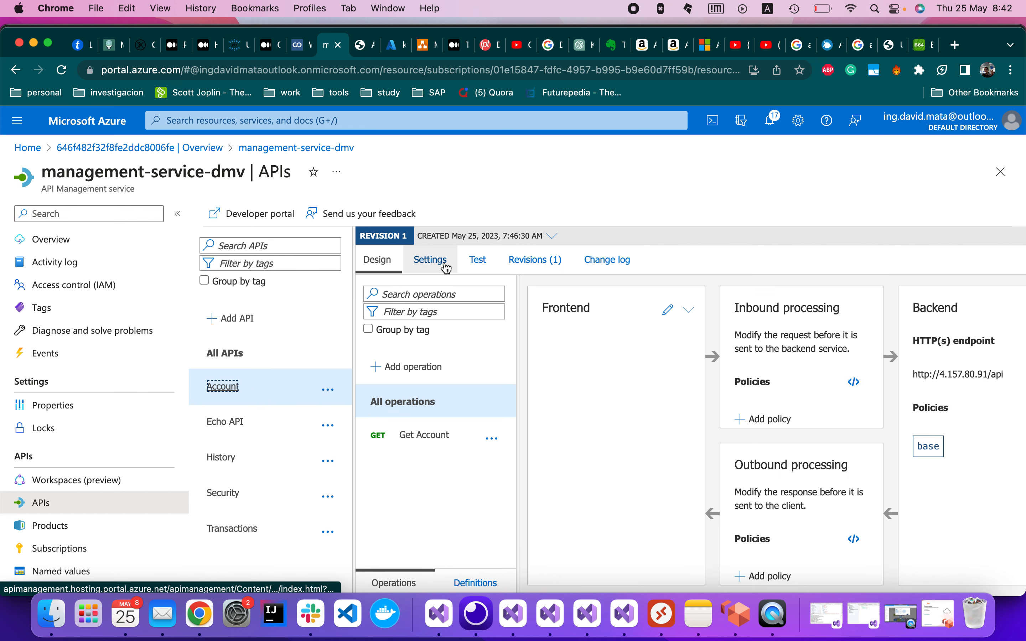
{"action": "left_click", "coordinate": [787, 425]}
{"action": "scroll", "coordinate": [738, 472], "scroll_direction": "down", "scroll_amount": 3}
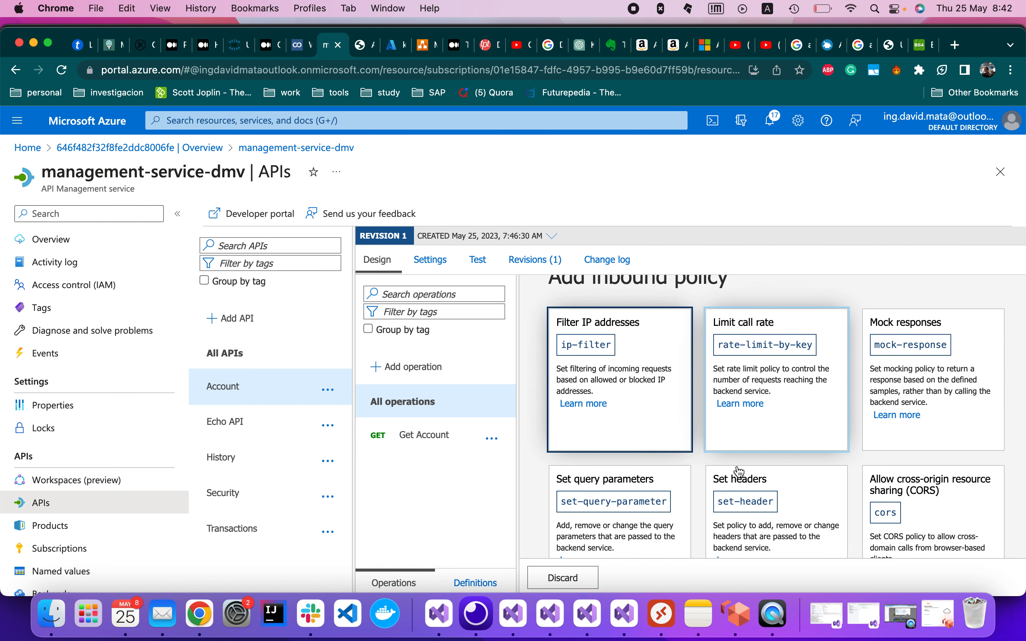
{"action": "scroll", "coordinate": [739, 471], "scroll_direction": "down", "scroll_amount": 4}
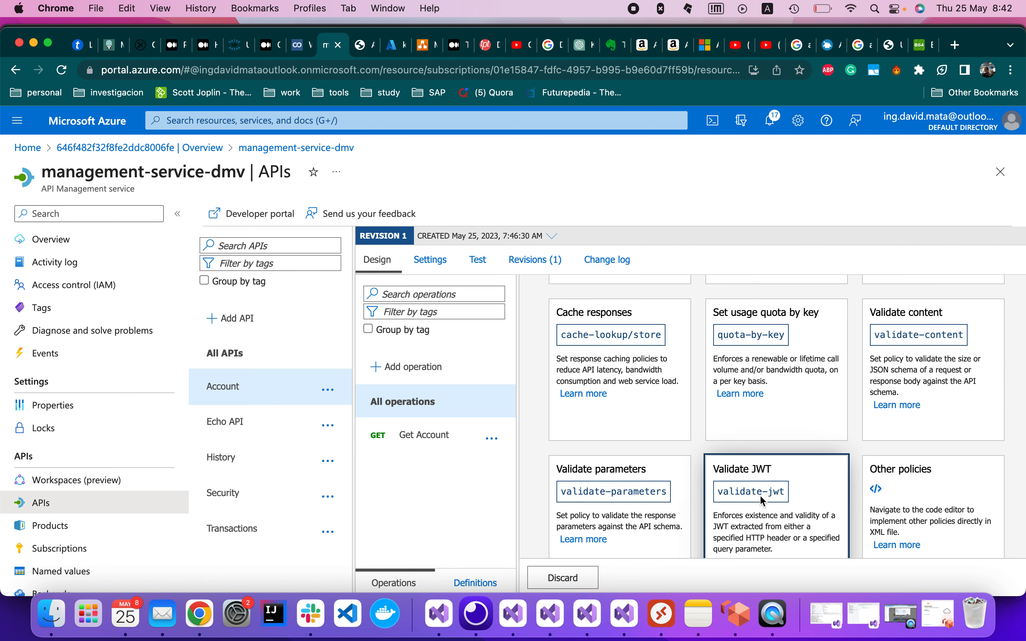
{"action": "left_click", "coordinate": [763, 502]}
In Full mode, set header Authorization and error message 'Unauthorized access'.
{"action": "scroll", "coordinate": [763, 502], "scroll_direction": "down", "scroll_amount": 3}
{"action": "left_click", "coordinate": [575, 404]}
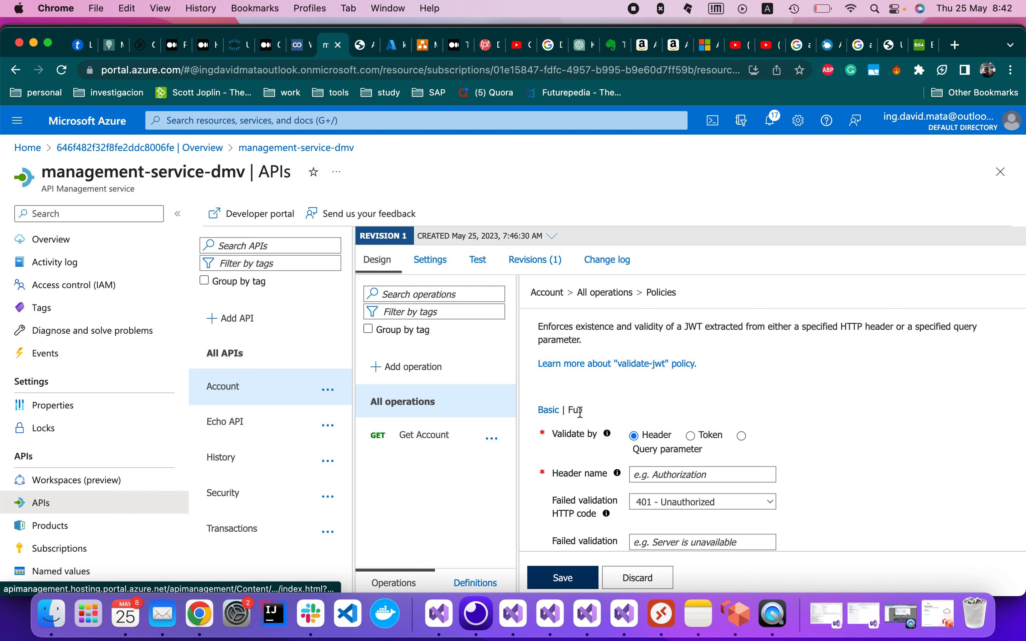
{"action": "scroll", "coordinate": [671, 453], "scroll_direction": "down", "scroll_amount": 1}
{"action": "left_click", "coordinate": [678, 440]}
{"action": "type", "text": "Authorization"}
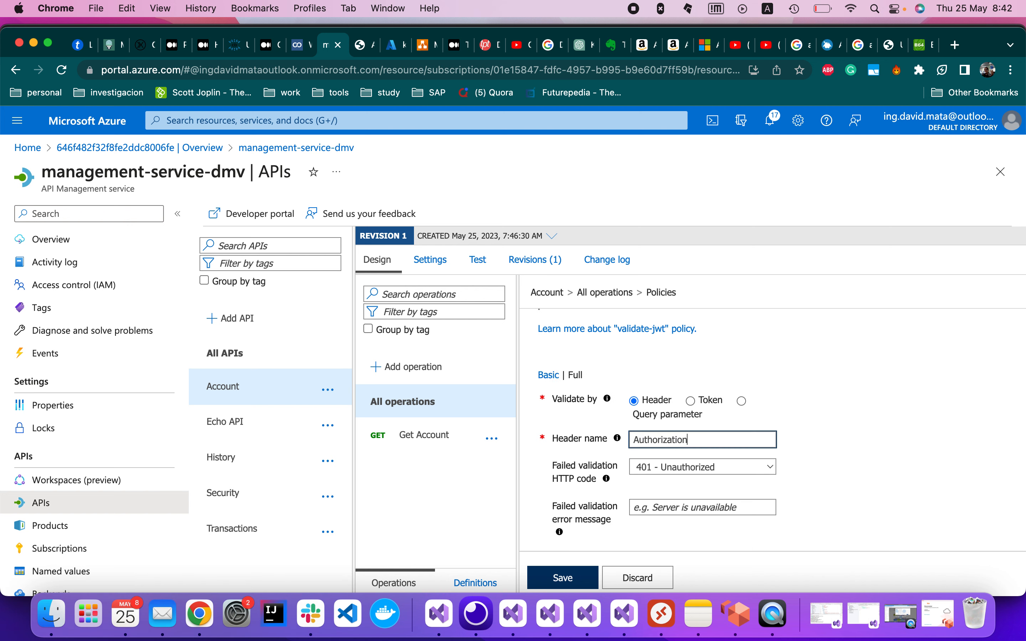
{"action": "scroll", "coordinate": [775, 505], "scroll_direction": "down", "scroll_amount": 2}
{"action": "left_click", "coordinate": [727, 448]}
{"action": "type", "text": "Service u"}
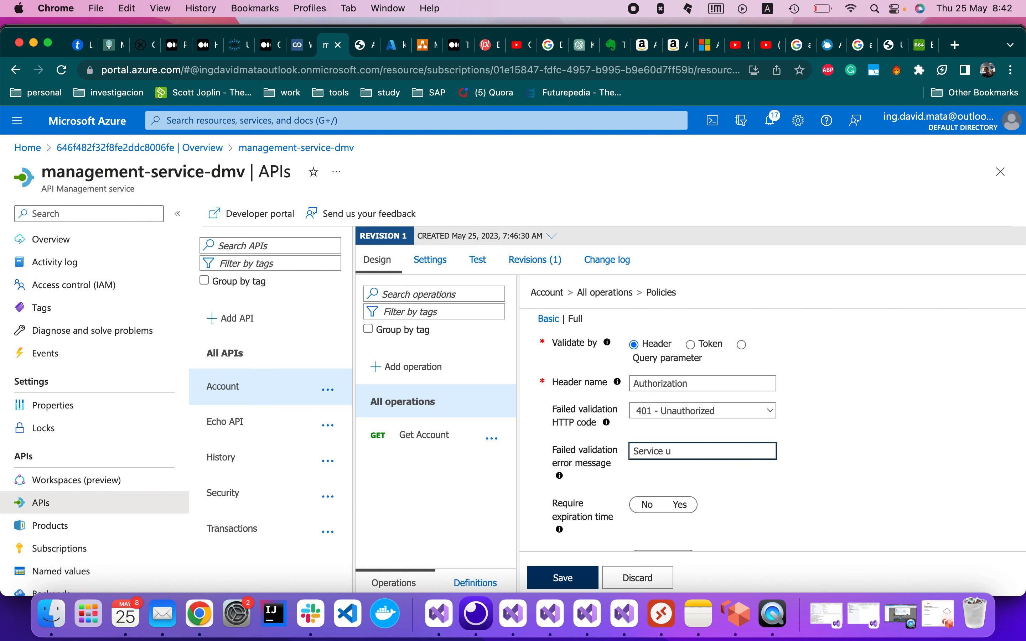
{"action": "type", "text": "v"}
{"action": "key", "text": "BackSpace"}
{"action": "key", "text": "BackSpace"}
{"action": "key", "text": "BackSpace"}
{"action": "key", "text": "BackSpace"}
{"action": "type", "text": "Una"}
Require expiration time and signed tokens, with Bearer as the required scheme.
{"action": "scroll", "coordinate": [810, 522], "scroll_direction": "down", "scroll_amount": 4}
{"action": "left_click", "coordinate": [681, 399]}
{"action": "left_click", "coordinate": [681, 453]}
{"action": "scroll", "coordinate": [797, 461], "scroll_direction": "down", "scroll_amount": 5}
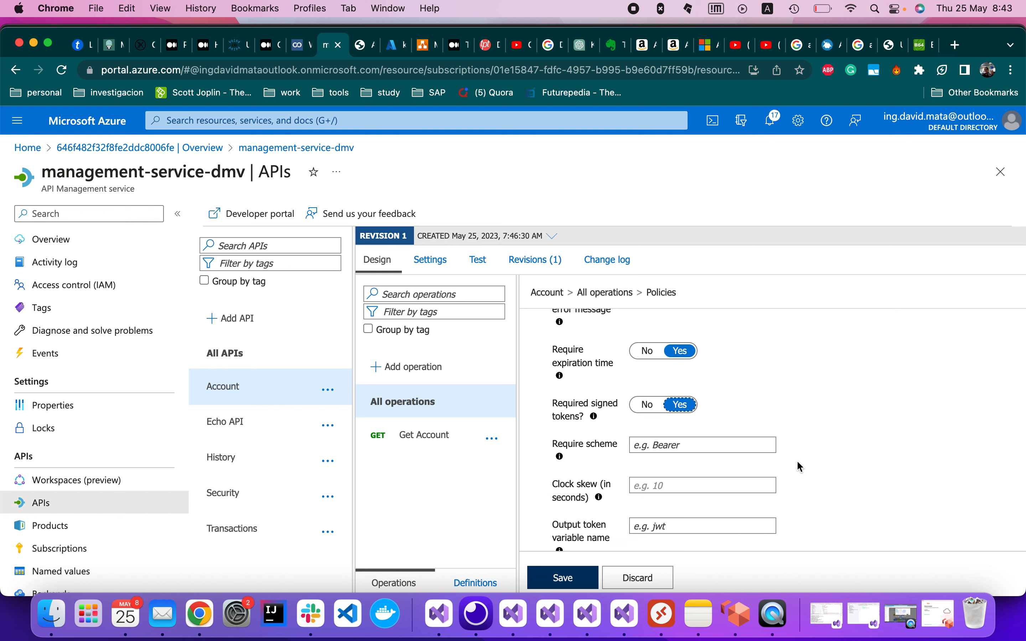
{"action": "scroll", "coordinate": [797, 460], "scroll_direction": "up", "scroll_amount": 2}
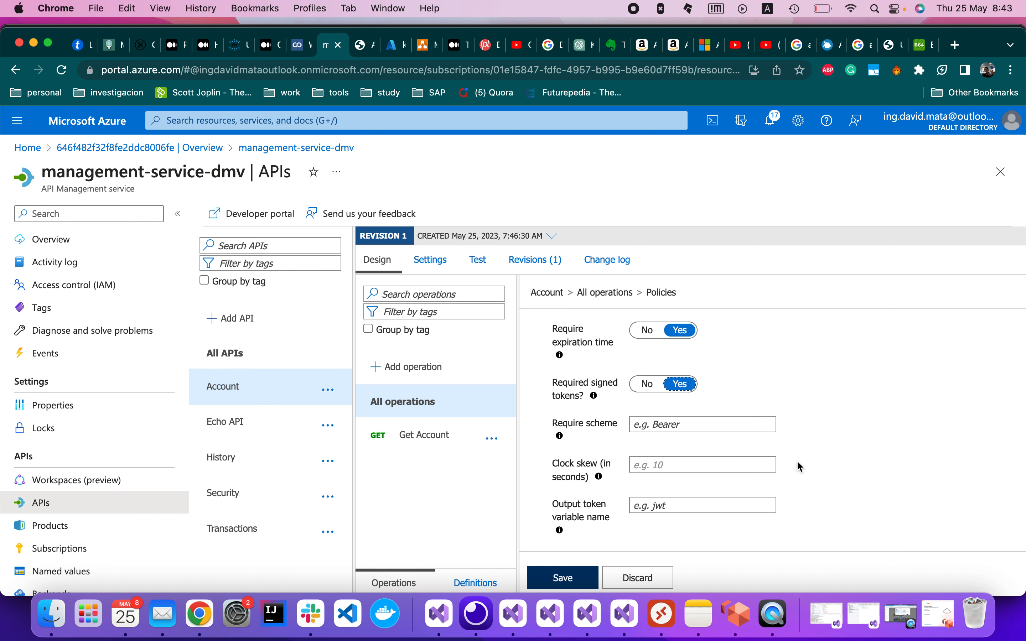
{"action": "left_click", "coordinate": [770, 465]}
{"action": "left_click", "coordinate": [692, 426]}
{"action": "type", "text": "Bearer"}
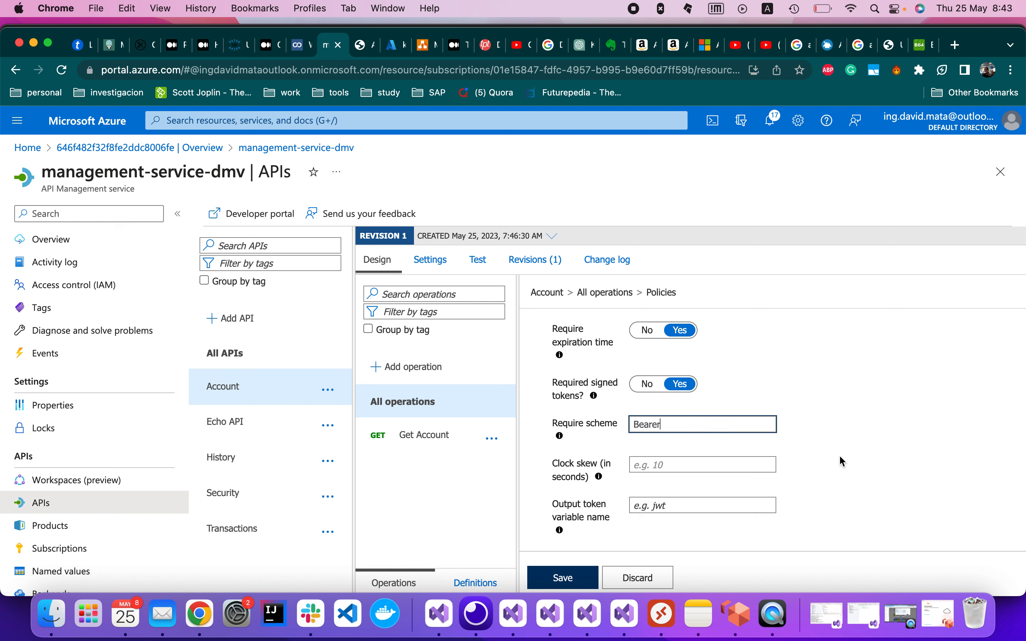
Add the Base64-encoded issuer signing key and save the Account API policy.
{"action": "scroll", "coordinate": [843, 462], "scroll_direction": "down", "scroll_amount": 2}
{"action": "scroll", "coordinate": [843, 461], "scroll_direction": "down", "scroll_amount": 5}
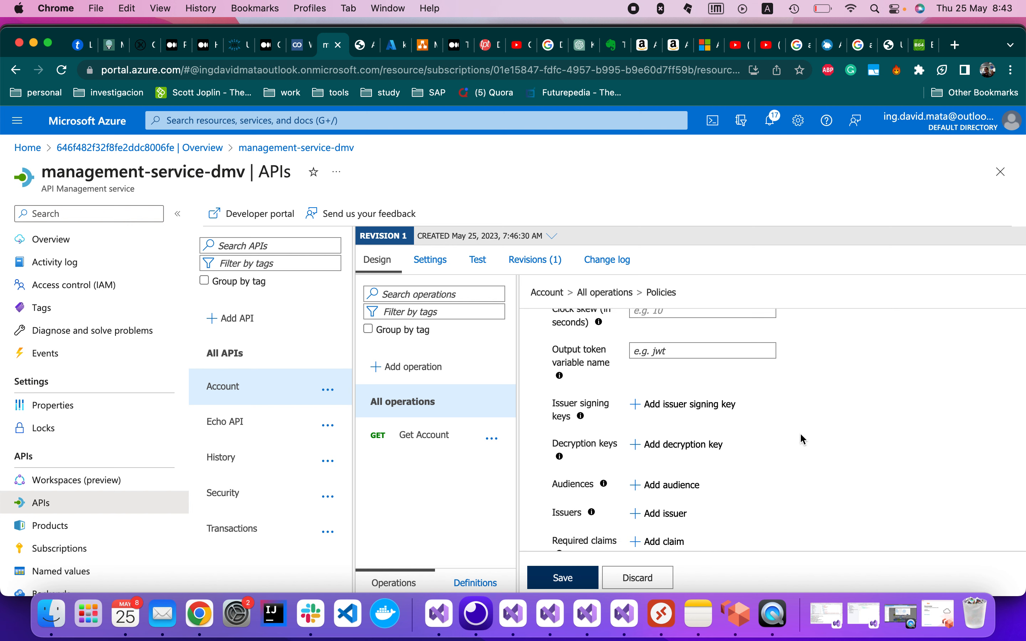
{"action": "left_click", "coordinate": [683, 405]}
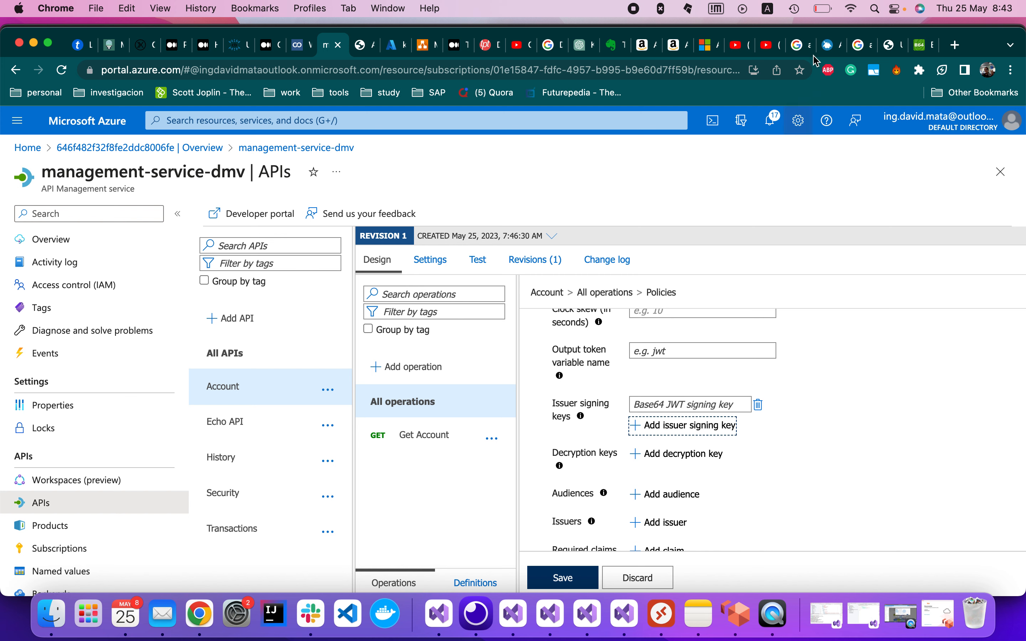
{"action": "left_click", "coordinate": [919, 46]}
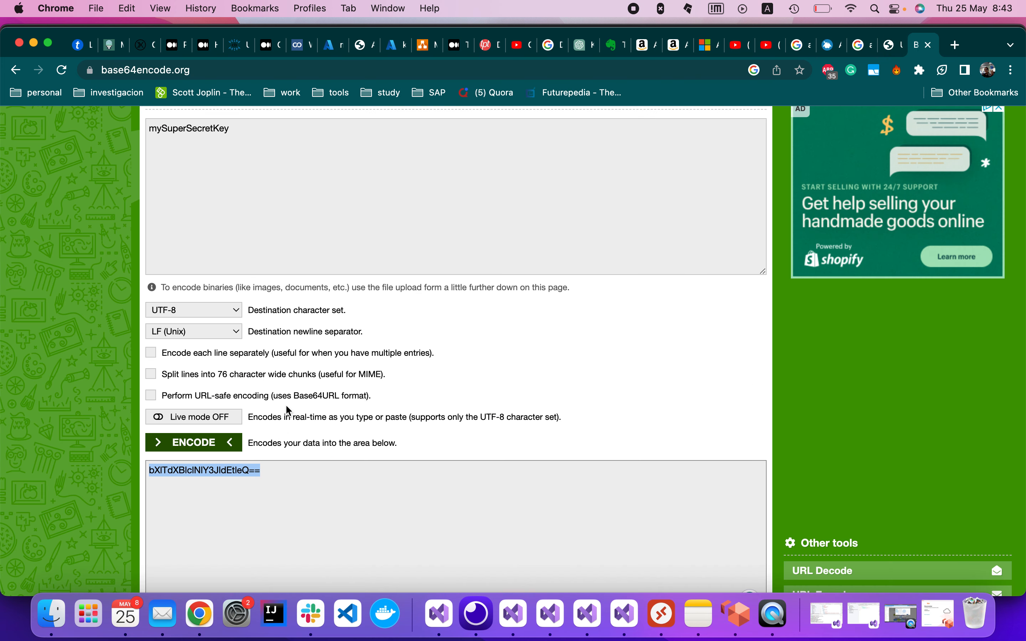
{"action": "left_click", "coordinate": [389, 46]}
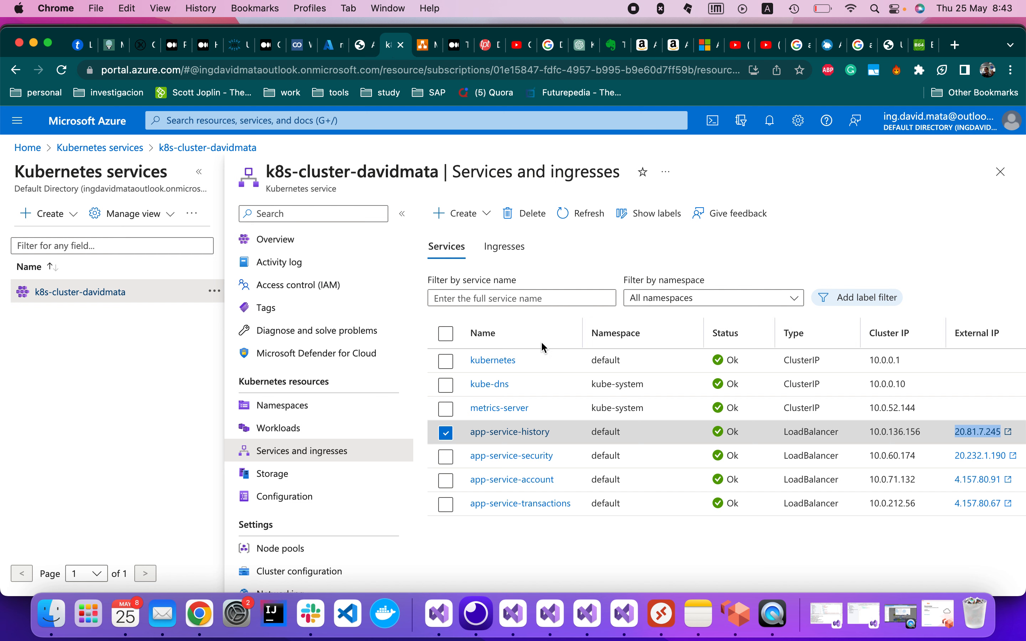
{"action": "left_click", "coordinate": [332, 46]}
{"action": "left_click", "coordinate": [693, 404]}
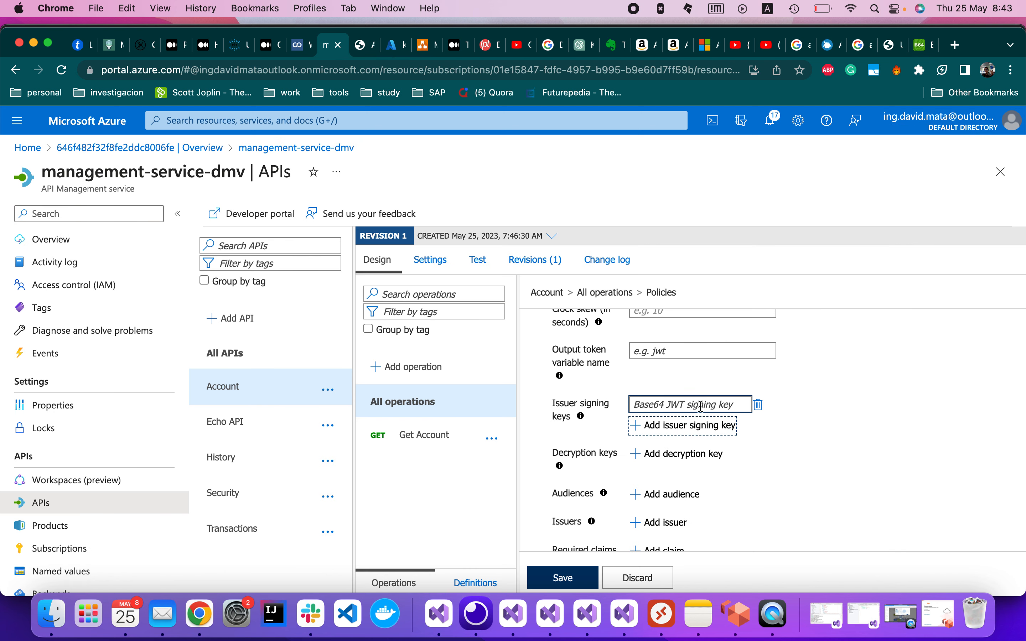
{"action": "left_click", "coordinate": [563, 578]}
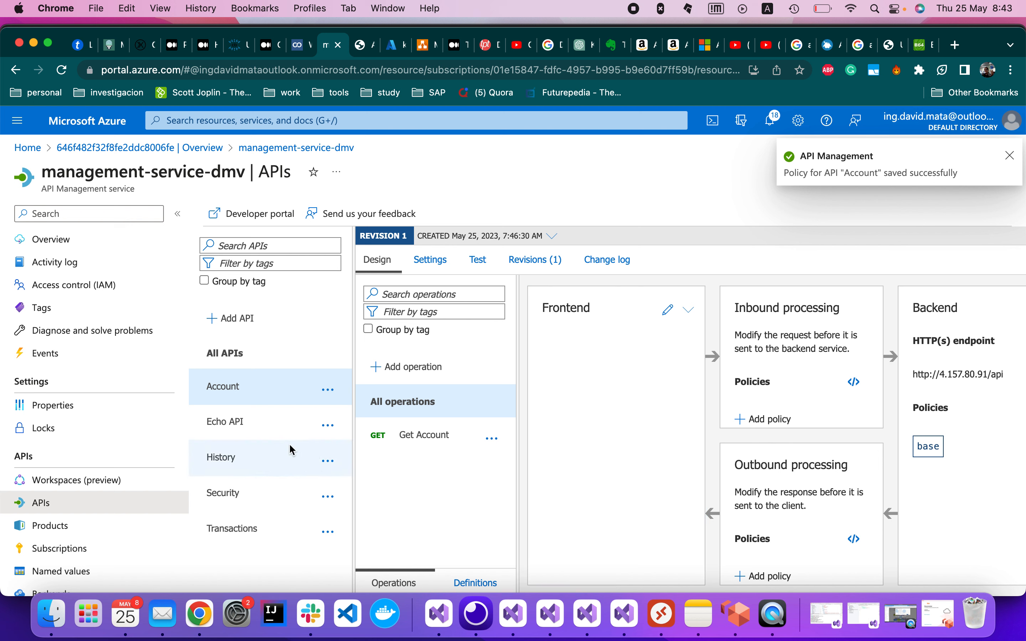
Add a Validate JWT inbound policy to the History API that reads the token from the Authorization header.
{"action": "left_click", "coordinate": [245, 457]}
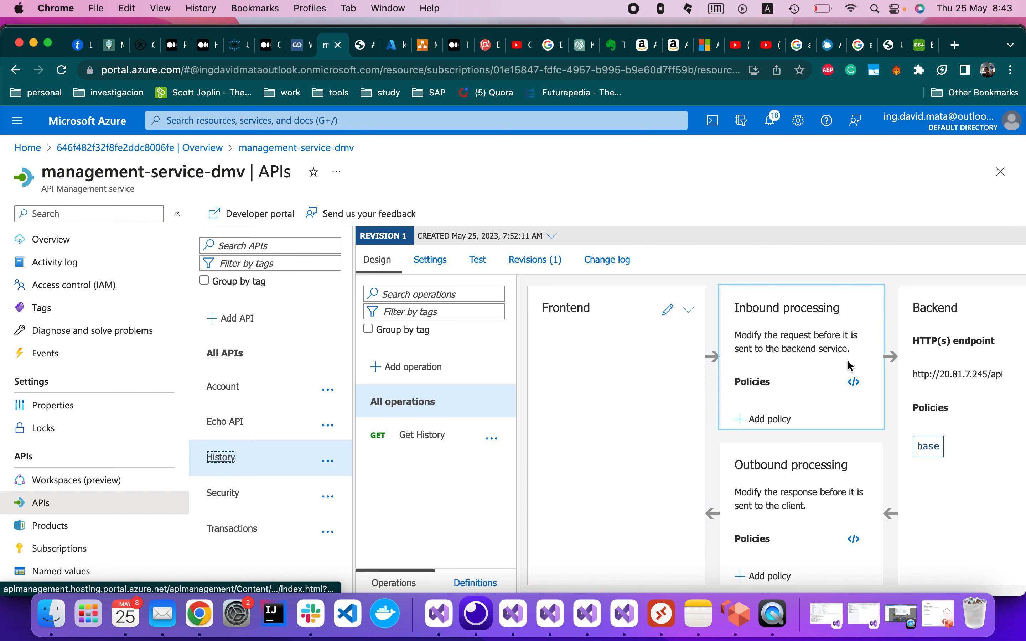
{"action": "left_click", "coordinate": [776, 426]}
{"action": "scroll", "coordinate": [735, 442], "scroll_direction": "down", "scroll_amount": 7}
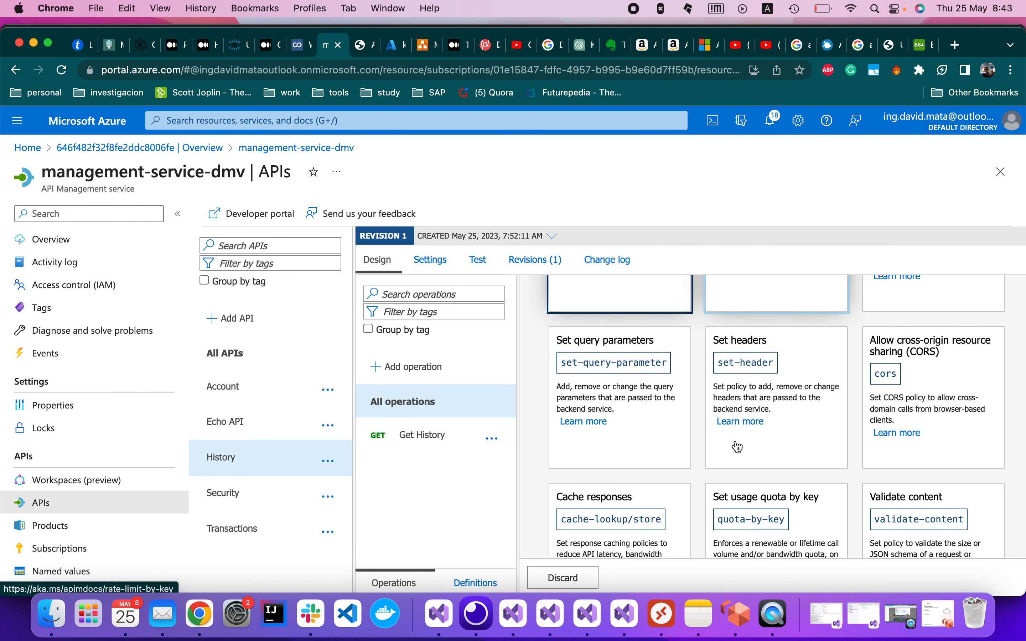
{"action": "scroll", "coordinate": [888, 478], "scroll_direction": "down", "scroll_amount": 3}
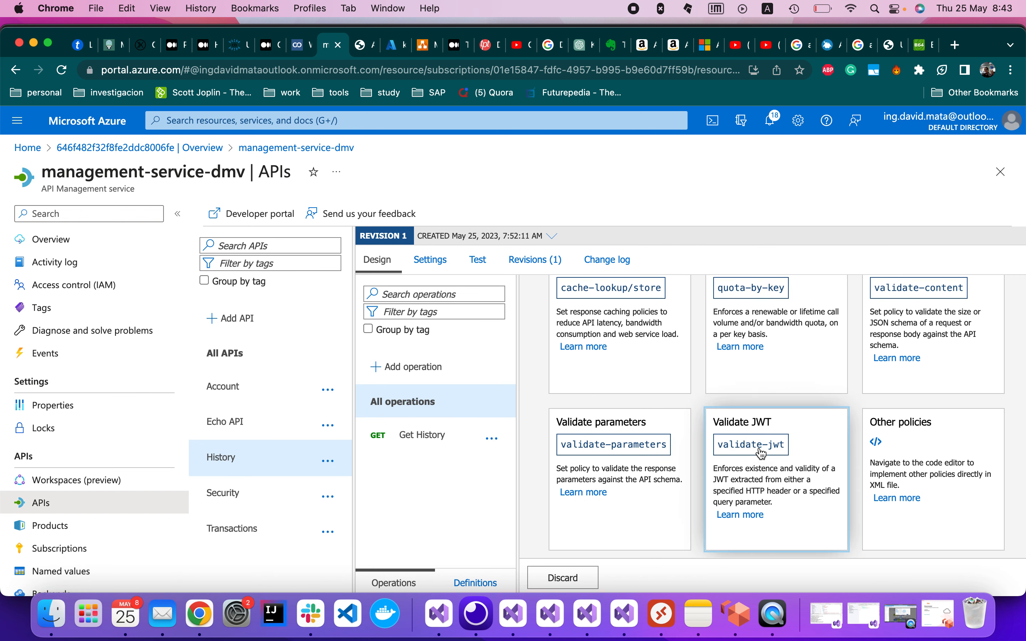
{"action": "left_click", "coordinate": [763, 455]}
{"action": "scroll", "coordinate": [668, 467], "scroll_direction": "down", "scroll_amount": 3}
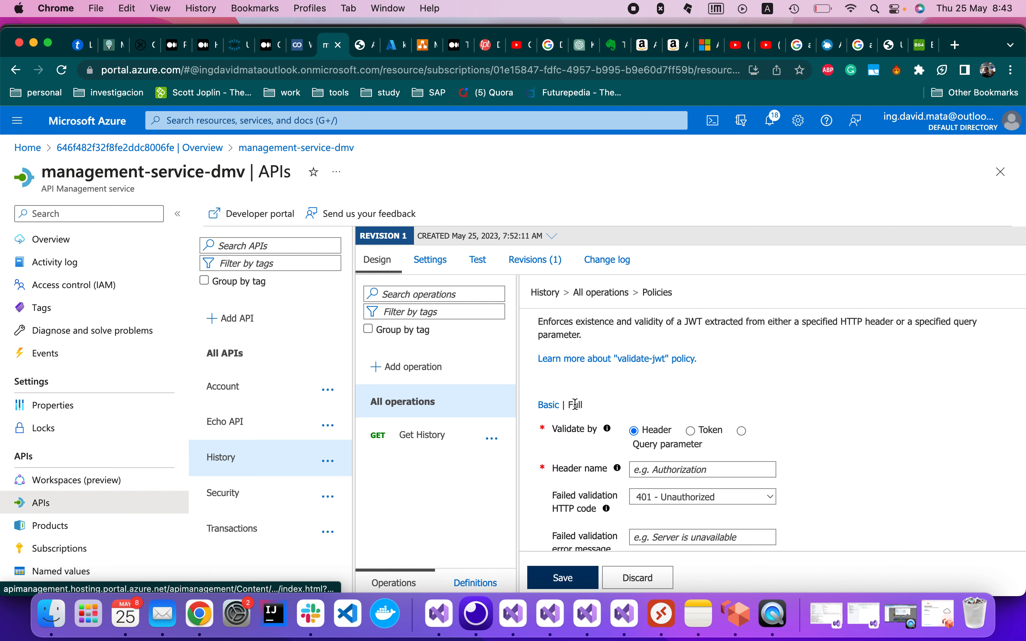
{"action": "left_click", "coordinate": [678, 472]}
{"action": "type", "text": "Authorization"}
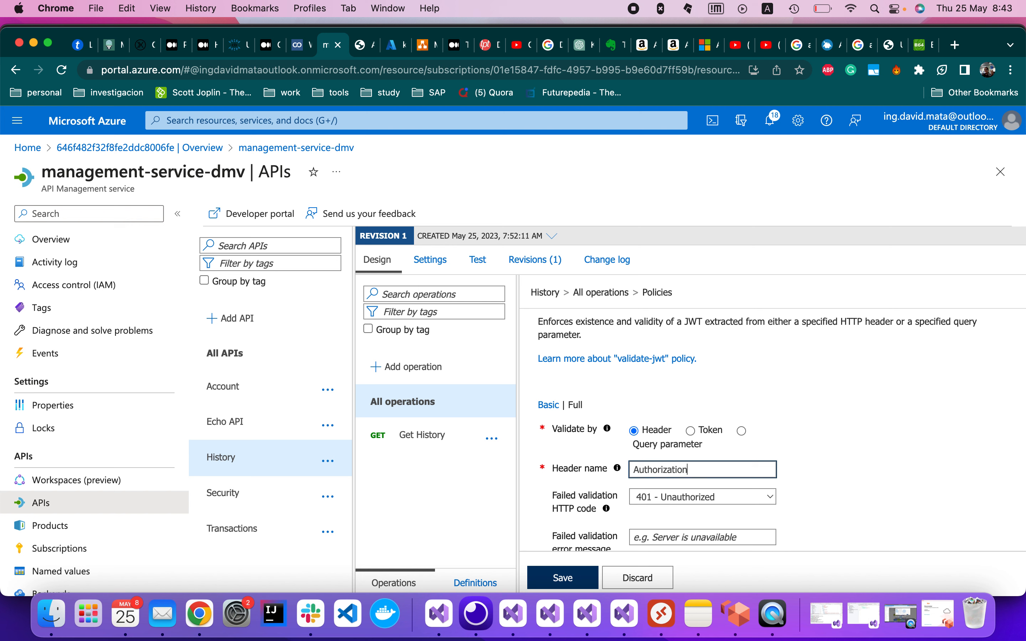
Require tokens to be expiring and signed, with the Bearer scheme.
{"action": "scroll", "coordinate": [866, 451], "scroll_direction": "down", "scroll_amount": 5}
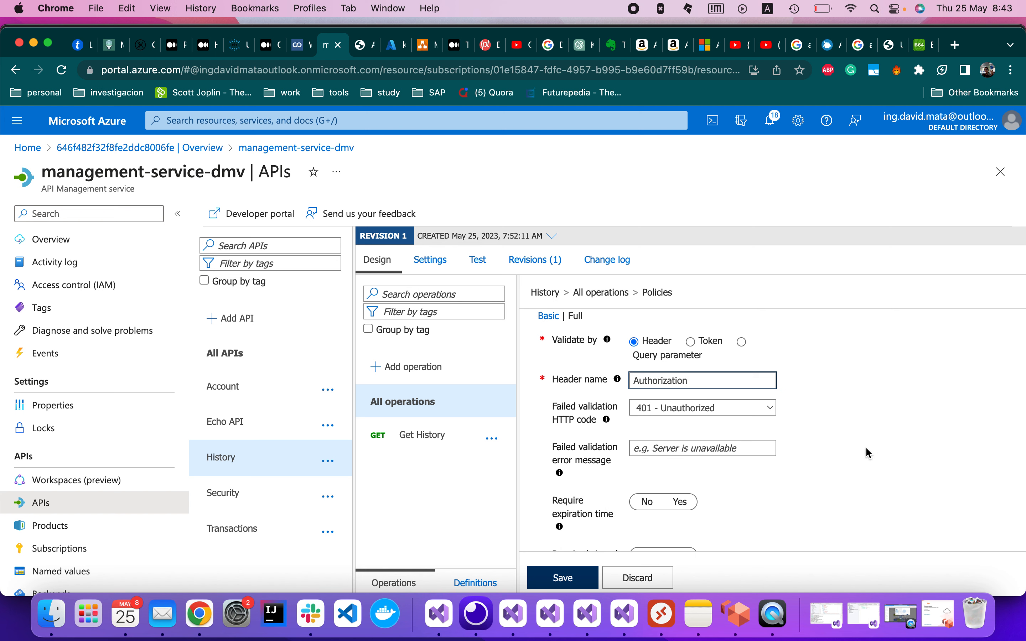
{"action": "scroll", "coordinate": [705, 471], "scroll_direction": "down", "scroll_amount": 3}
{"action": "left_click", "coordinate": [681, 430]}
{"action": "left_click", "coordinate": [686, 487]}
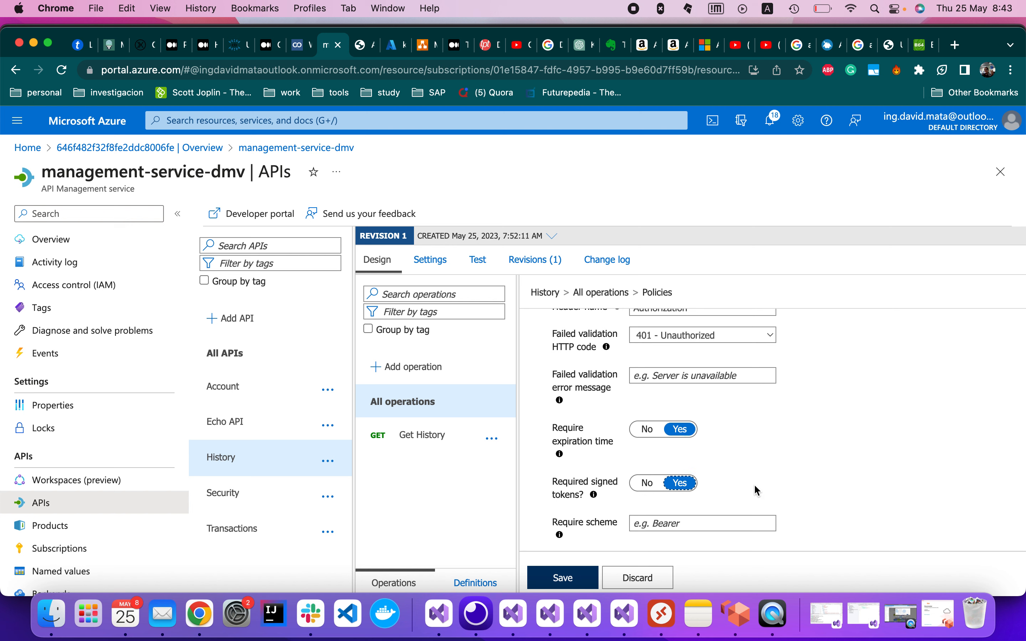
{"action": "scroll", "coordinate": [756, 487], "scroll_direction": "down", "scroll_amount": 5}
{"action": "left_click", "coordinate": [715, 426]}
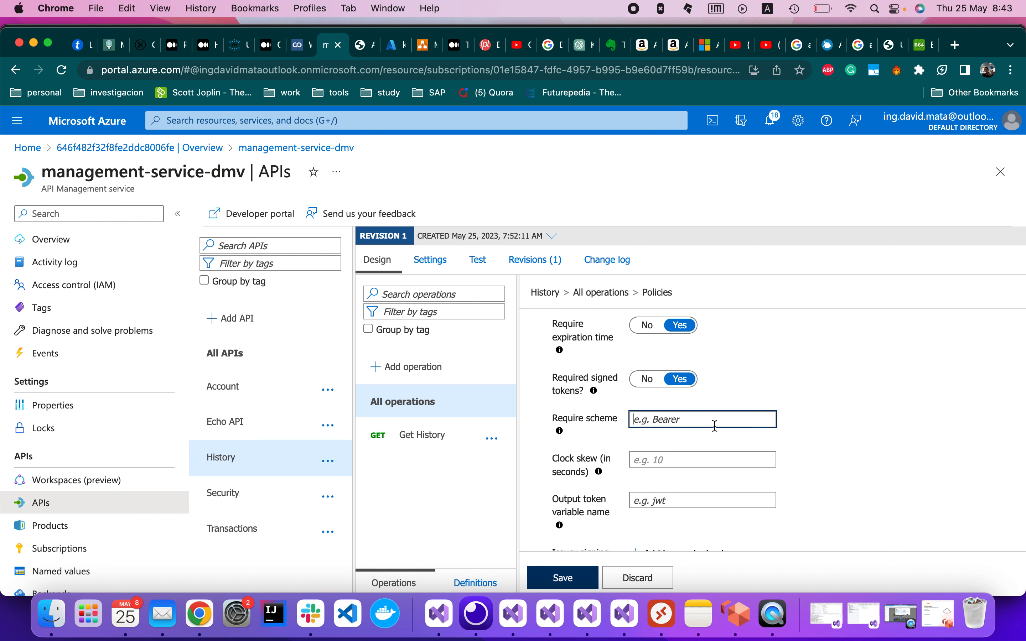
{"action": "type", "text": "Bearer"}
Add the pasted Base64 issuer signing key and save the Validate JWT policy.
{"action": "scroll", "coordinate": [820, 424], "scroll_direction": "down", "scroll_amount": 3}
{"action": "left_click", "coordinate": [706, 451]}
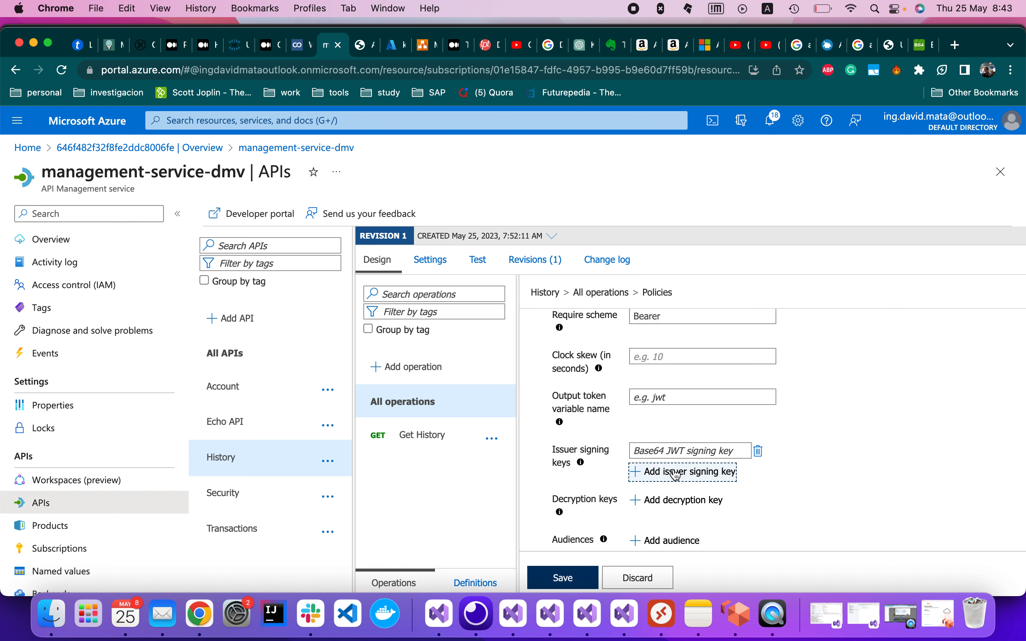
{"action": "left_click", "coordinate": [670, 449]}
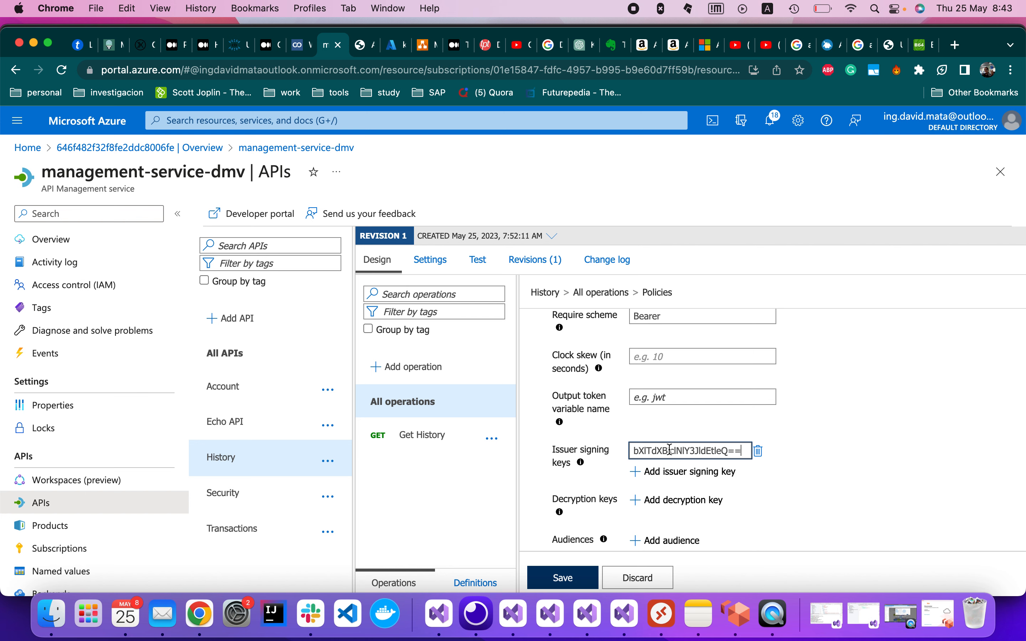
{"action": "scroll", "coordinate": [858, 463], "scroll_direction": "down", "scroll_amount": 3}
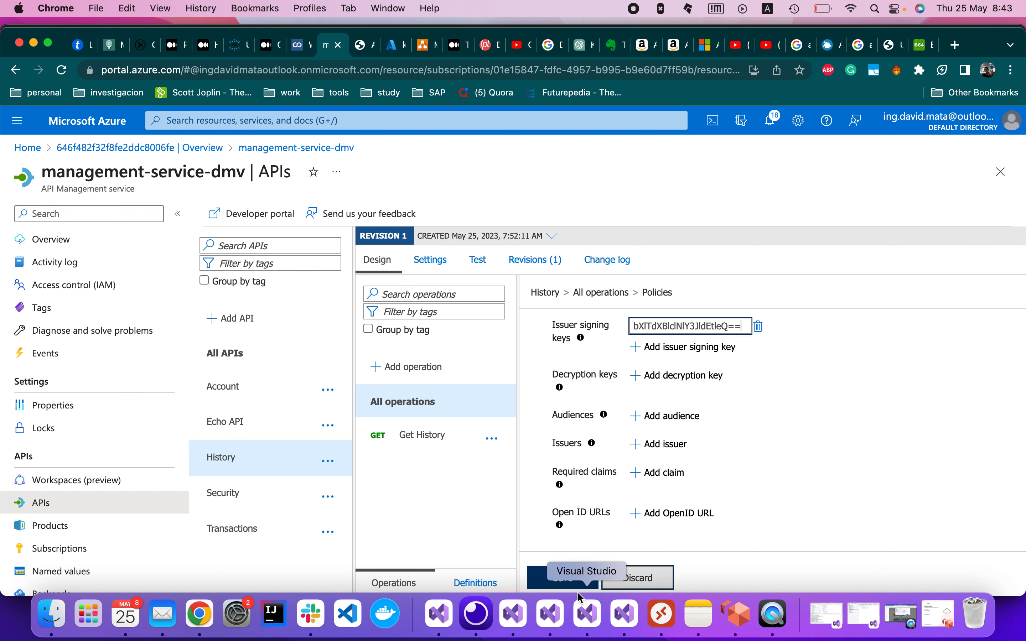
{"action": "left_click", "coordinate": [551, 583]}
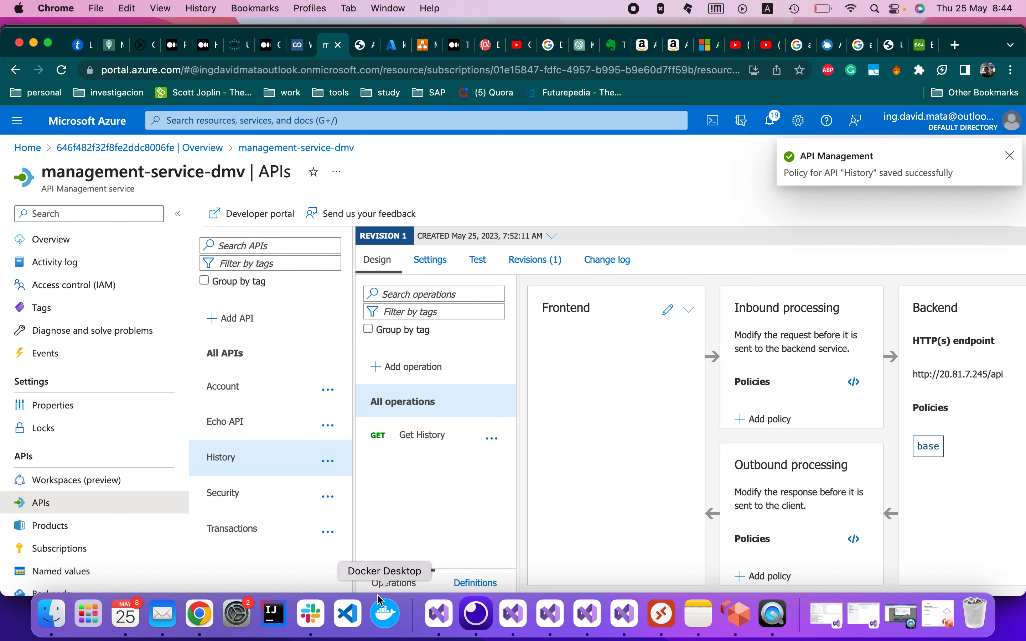
Send the Report request in Insomnia without a token and with the old token, getting 401.
{"action": "left_click", "coordinate": [475, 614]}
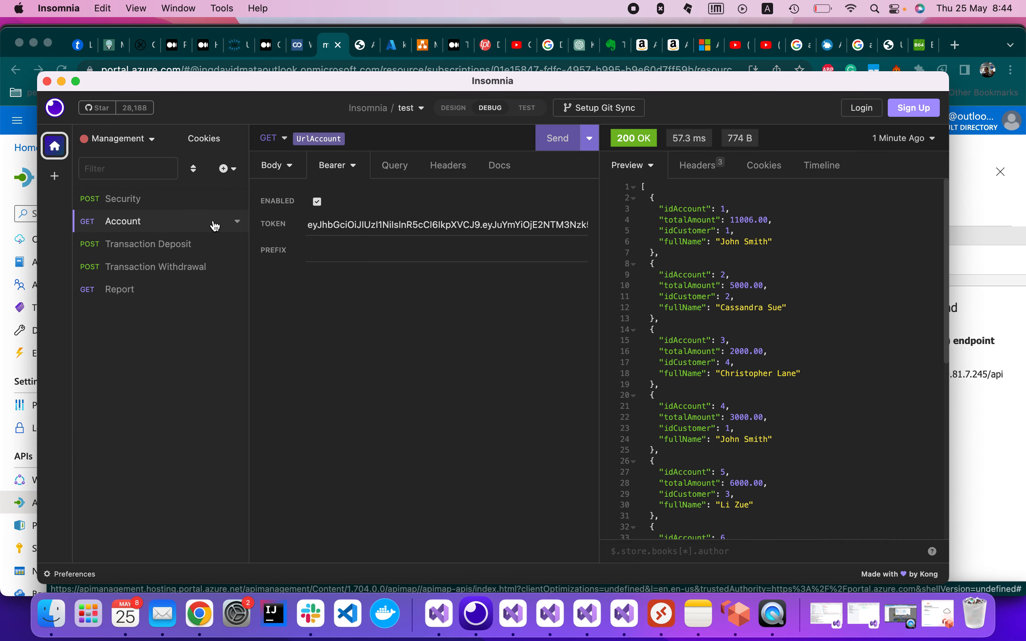
{"action": "left_click", "coordinate": [144, 289]}
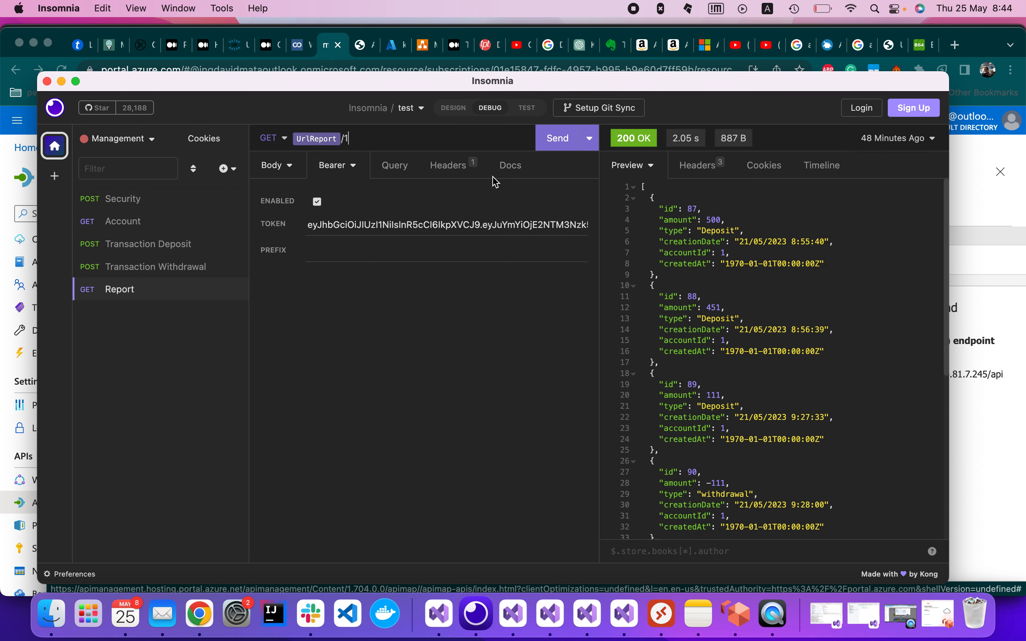
{"action": "left_click", "coordinate": [557, 144]}
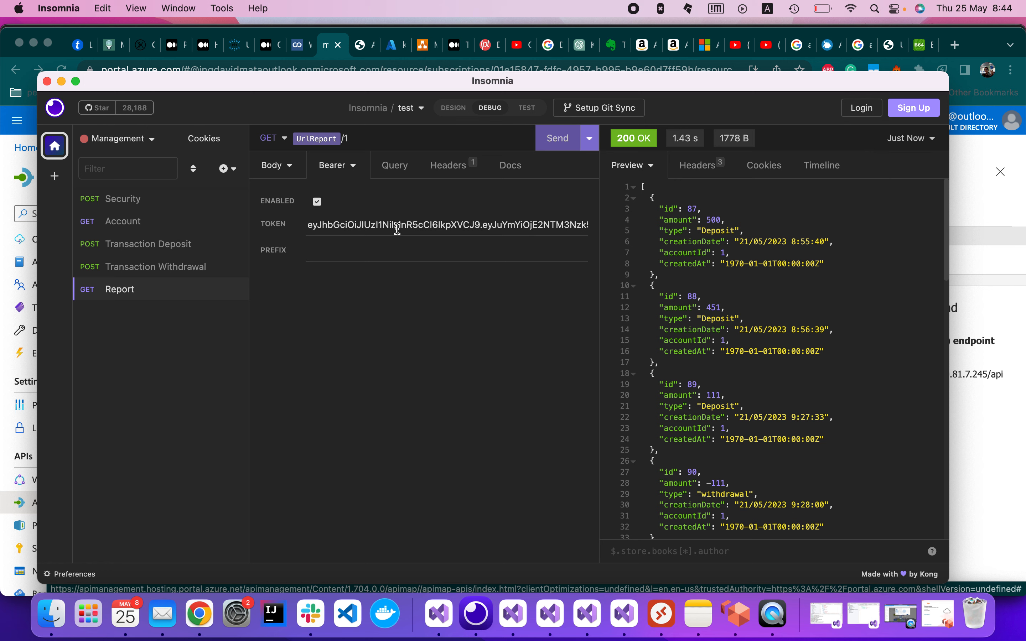
{"action": "left_click", "coordinate": [317, 202]}
{"action": "left_click", "coordinate": [558, 145]}
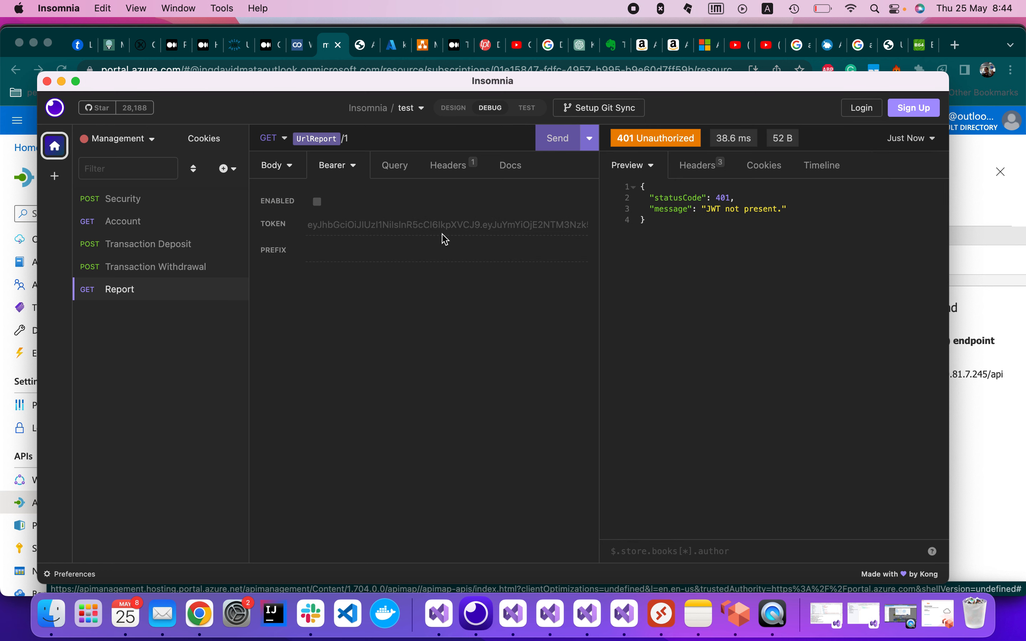
{"action": "left_click", "coordinate": [318, 203]}
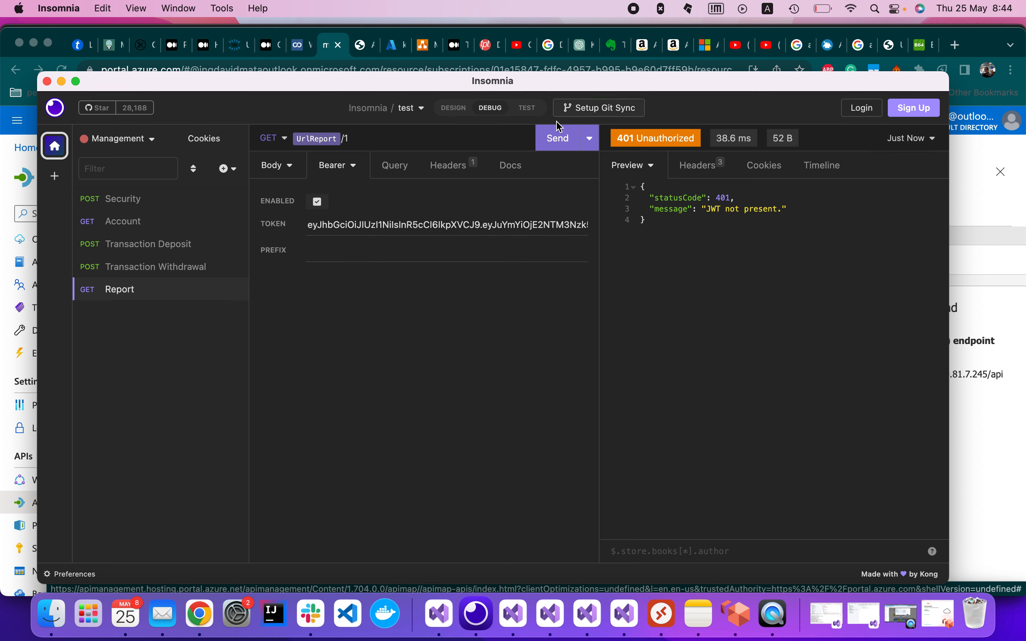
{"action": "left_click", "coordinate": [558, 135]}
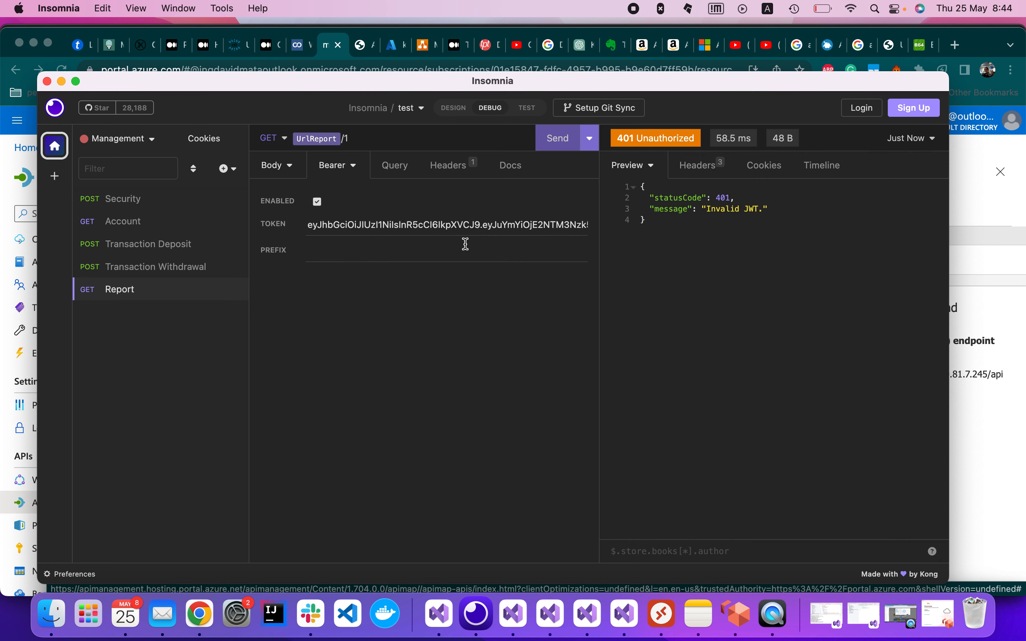
{"action": "left_click", "coordinate": [551, 139]}
Clear the old bearer token from the Report request's token field.
{"action": "triple_click", "coordinate": [409, 230]}
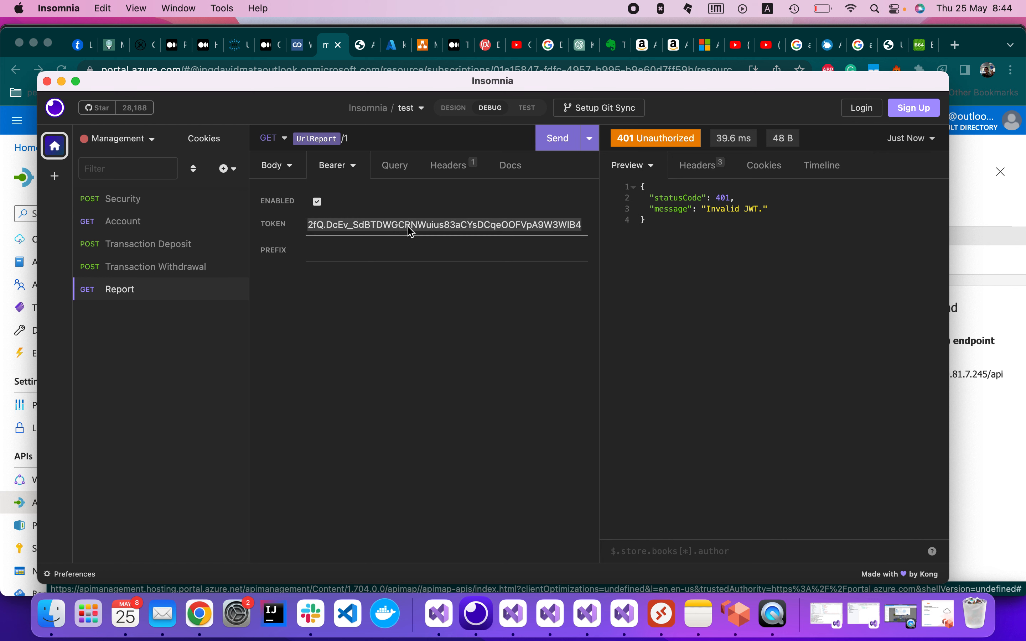
{"action": "key", "text": "BackSpace"}
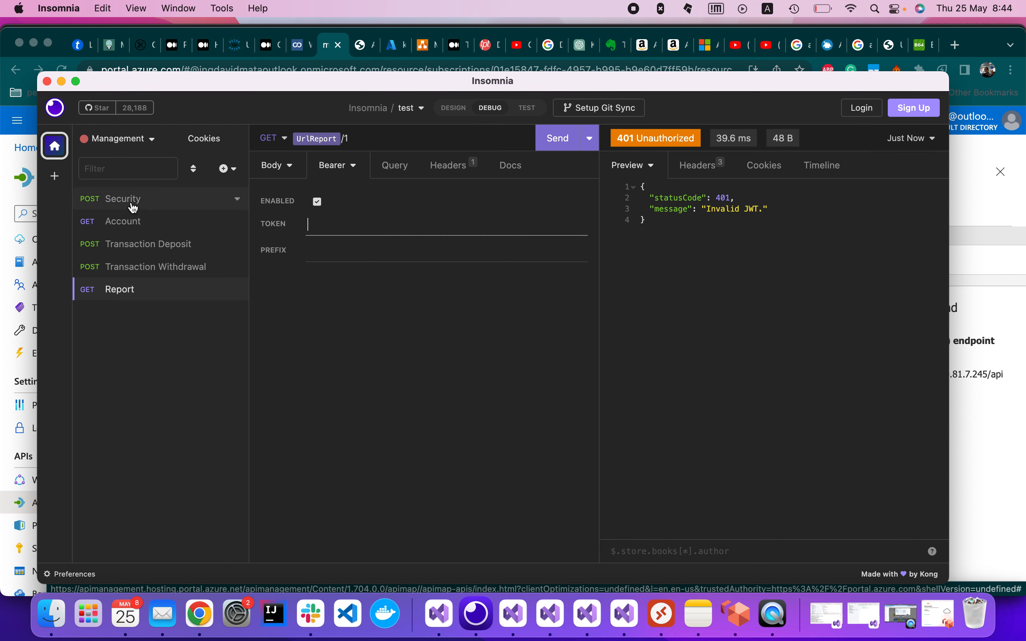
{"action": "left_click", "coordinate": [143, 202]}
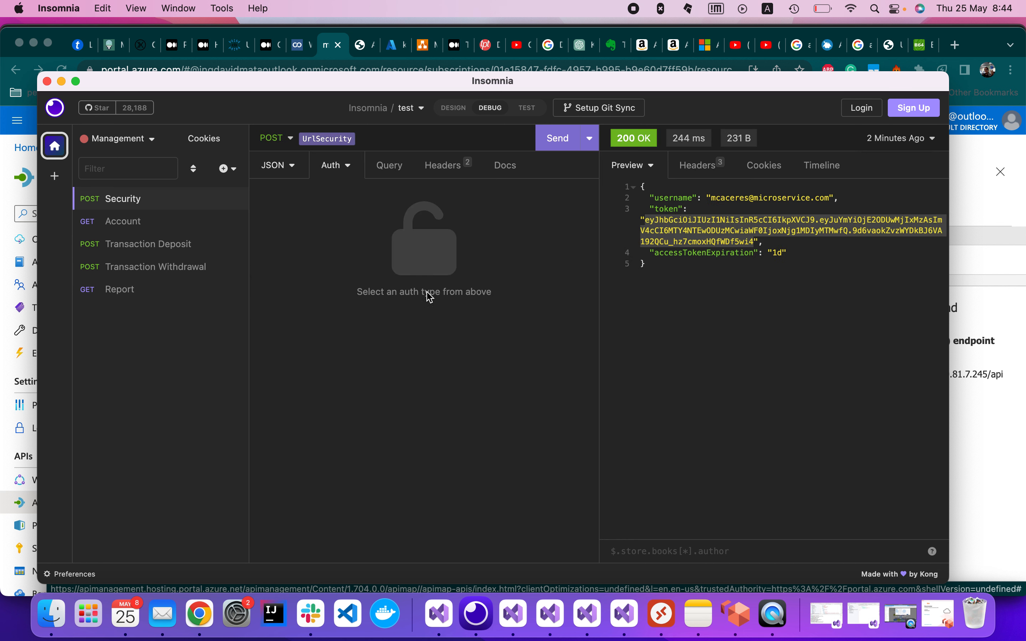
{"action": "left_click", "coordinate": [127, 297]}
{"action": "left_click", "coordinate": [329, 222]}
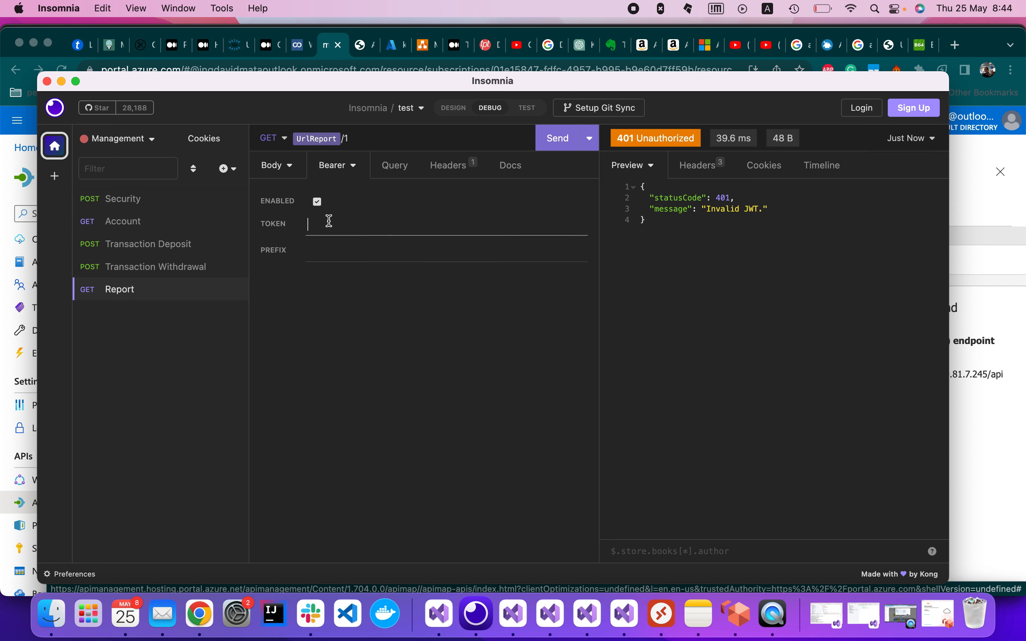
{"action": "key", "text": "super+v"}
{"action": "key", "text": "BackSpace"}
Paste the fresh token from the Security response into Report's Bearer token and resend, getting 200 OK.
{"action": "left_click", "coordinate": [144, 203]}
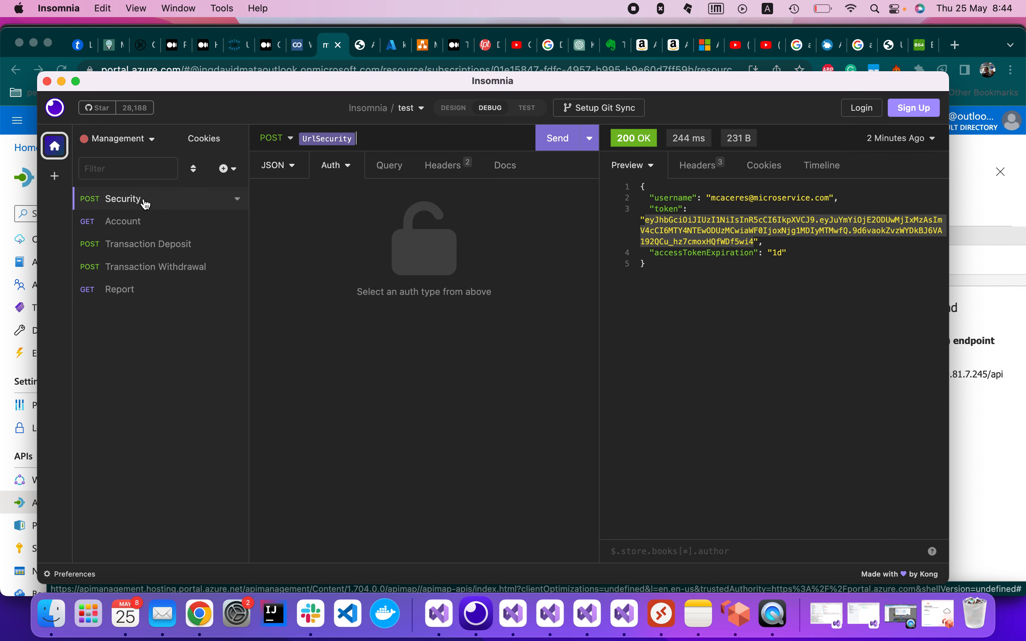
{"action": "left_click", "coordinate": [656, 230]}
{"action": "left_click_drag", "start_coordinate": [645, 221], "coordinate": [752, 242]}
{"action": "key", "text": "super+c"}
{"action": "left_click", "coordinate": [124, 291]}
{"action": "left_click", "coordinate": [335, 224]}
{"action": "key", "text": "super+v"}
{"action": "left_click", "coordinate": [558, 139]}
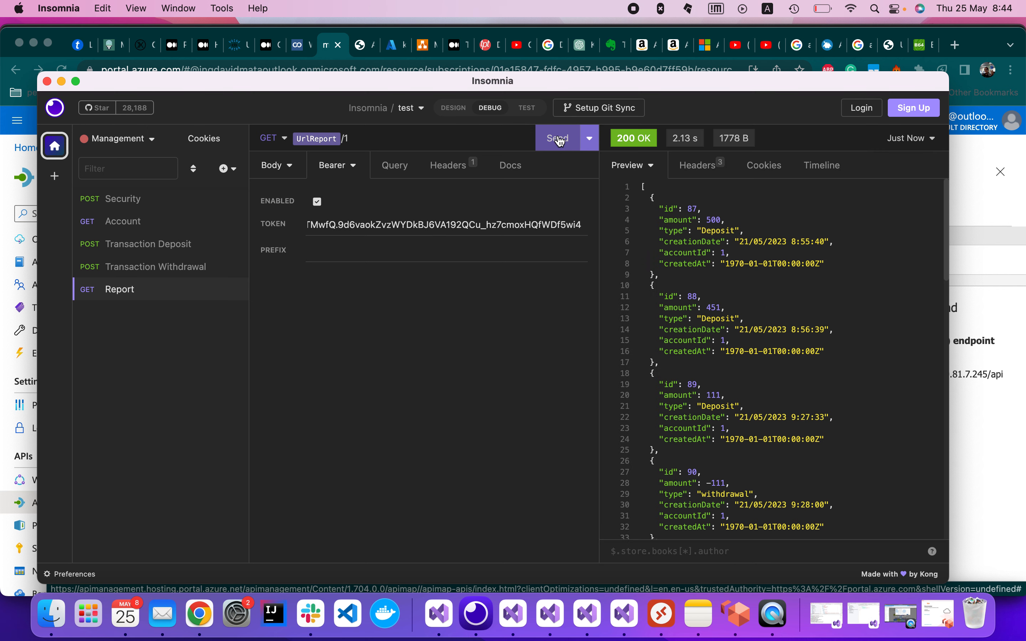
Send Account with the old token (401), then replace it with the fresh token and resend for 200 OK.
{"action": "left_click", "coordinate": [138, 223]}
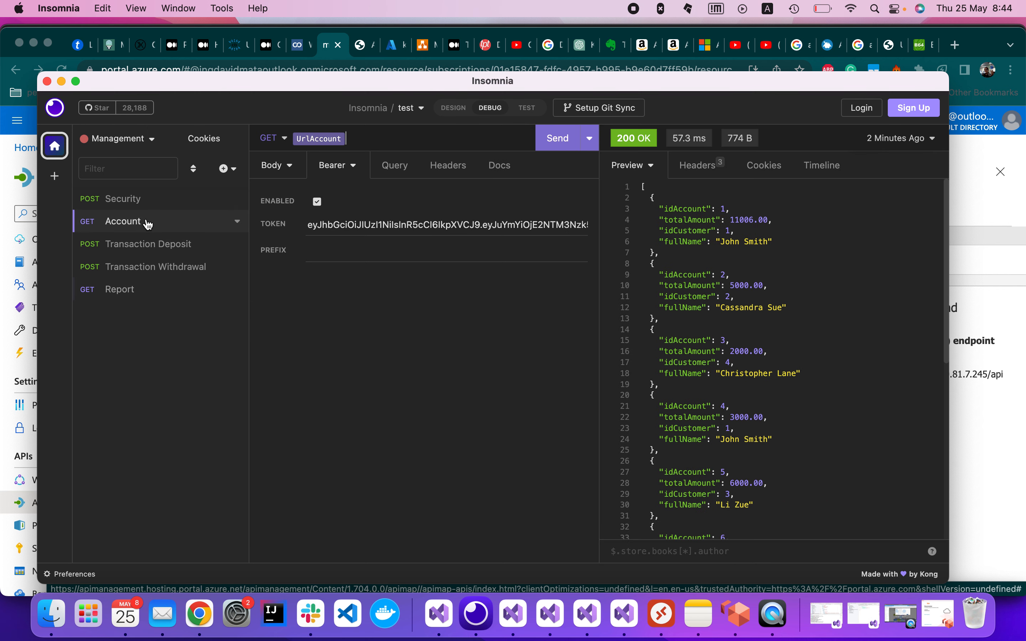
{"action": "left_click", "coordinate": [321, 202]}
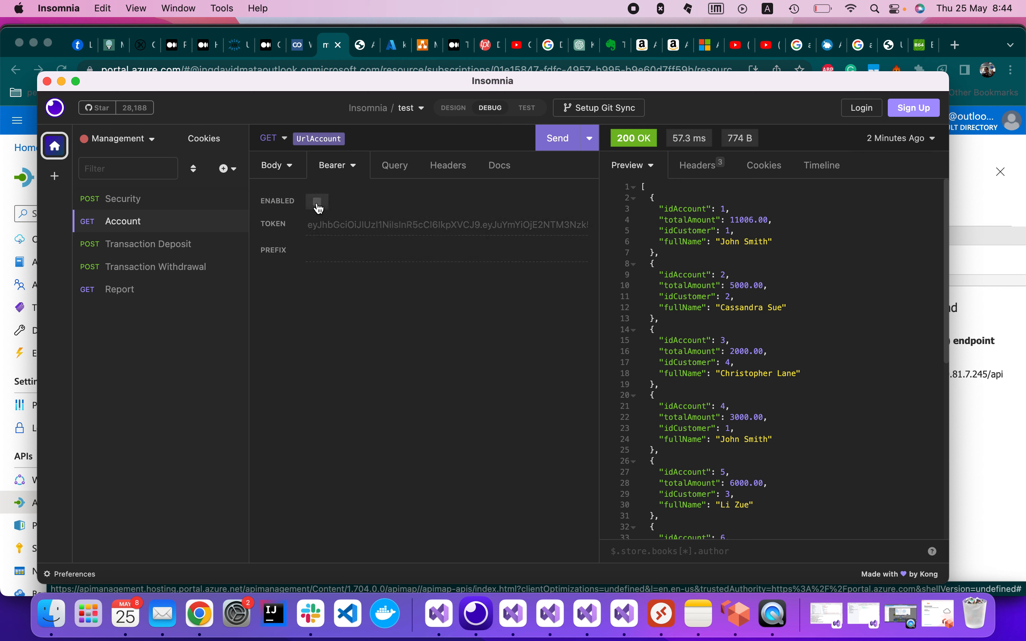
{"action": "left_click", "coordinate": [321, 202]}
{"action": "left_click", "coordinate": [564, 148]}
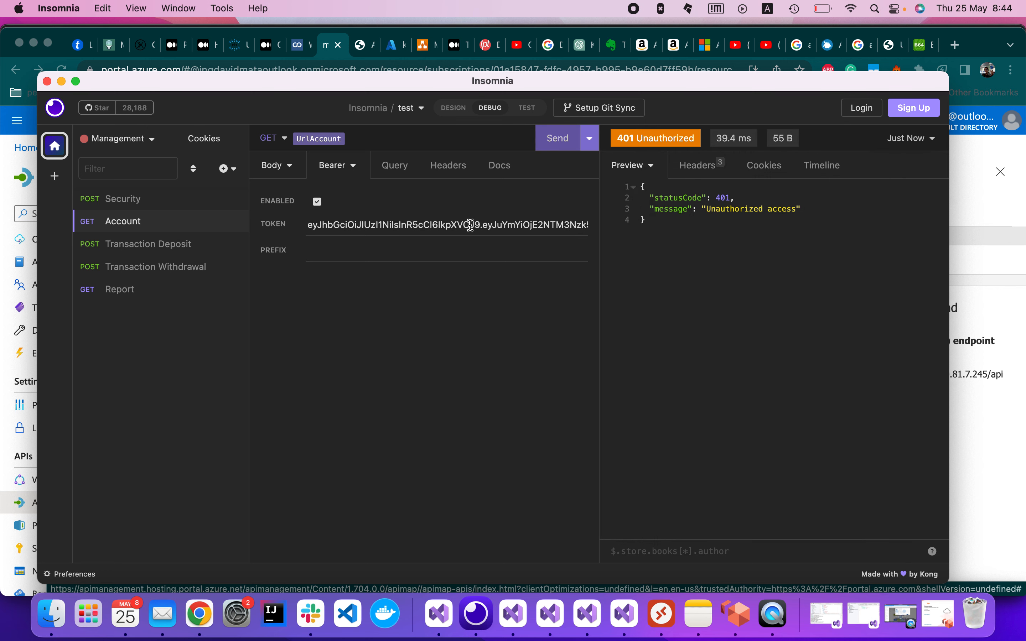
{"action": "triple_click", "coordinate": [425, 226]}
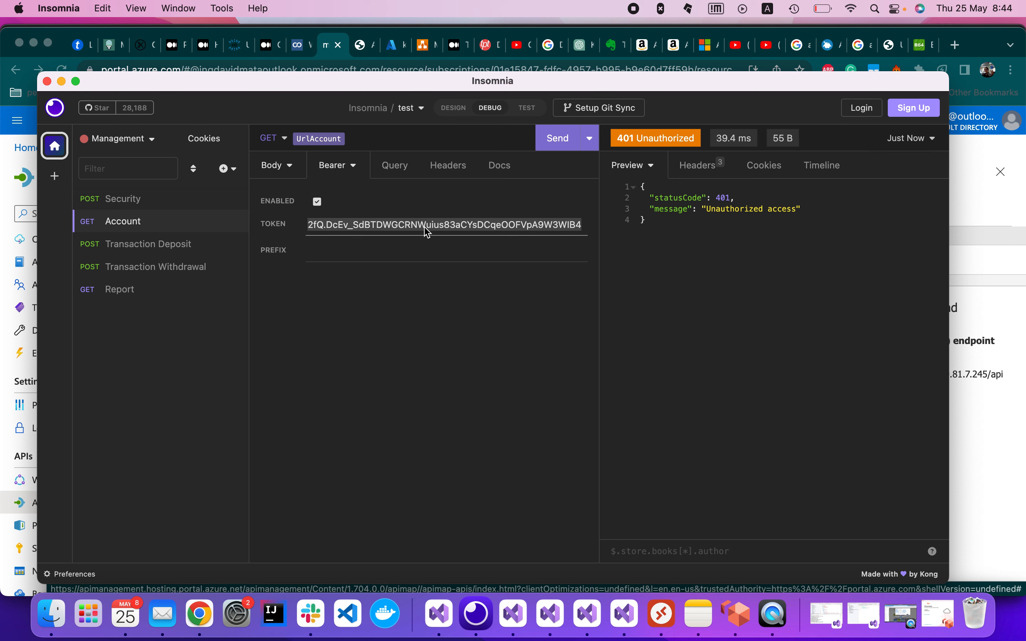
{"action": "key", "text": "cmd+v"}
{"action": "left_click", "coordinate": [554, 143]}
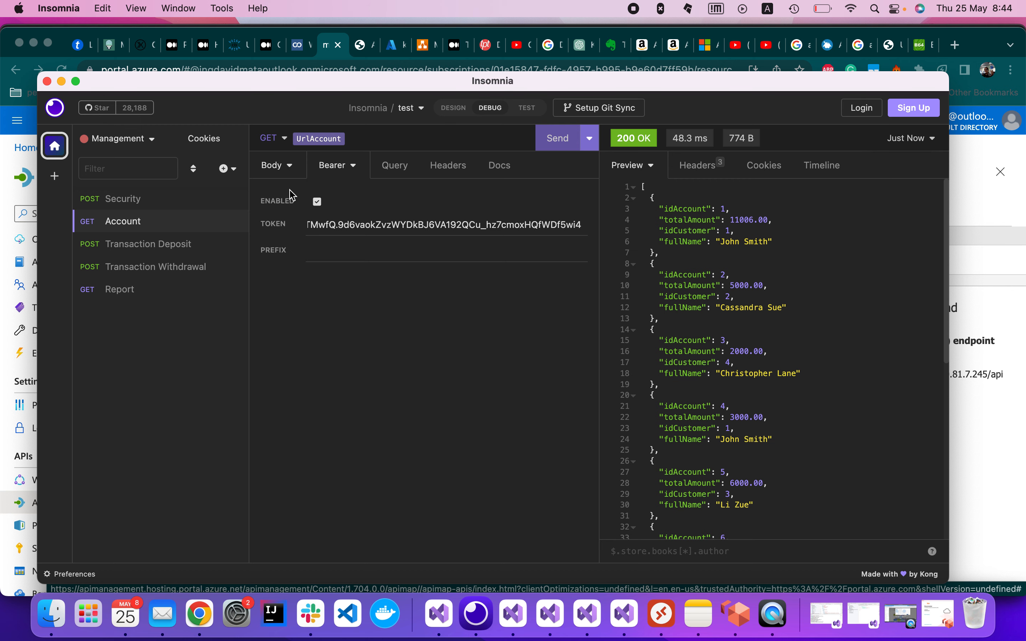
Switch back to the Azure portal showing the History API's design.
{"action": "left_click", "coordinate": [328, 50]}
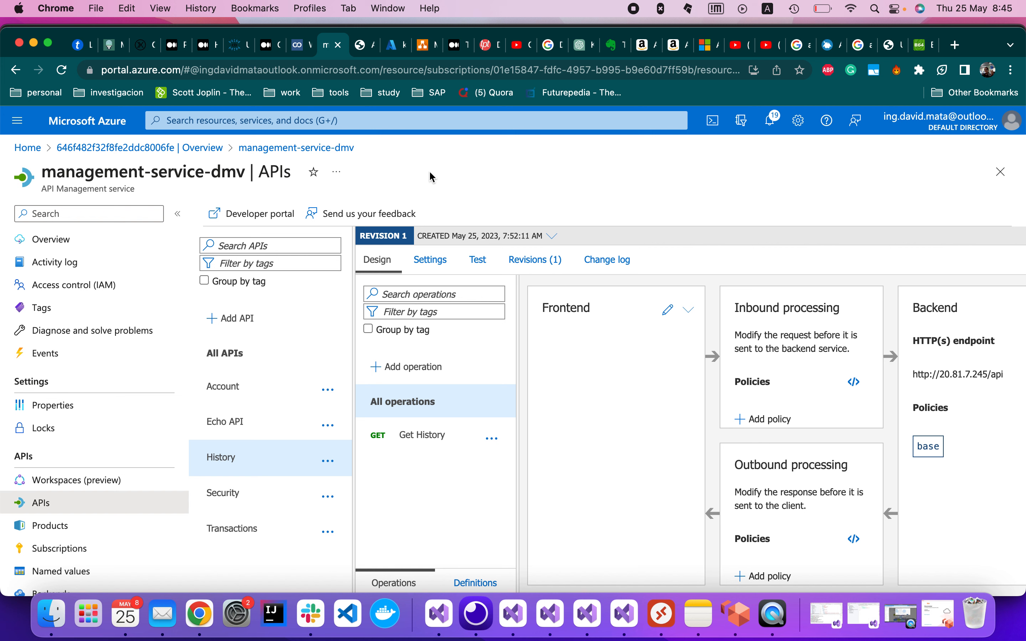